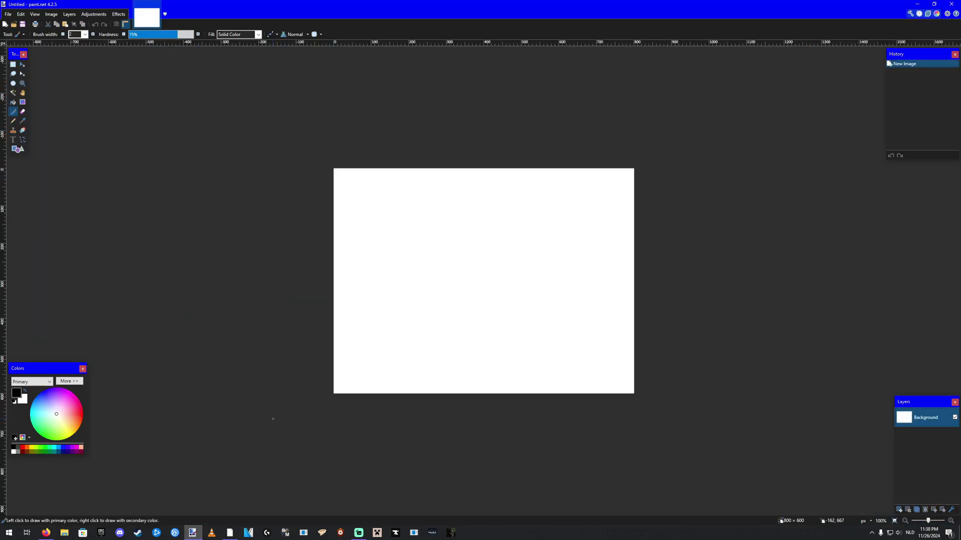
{"action": "left_click", "coordinate": [119, 14]}
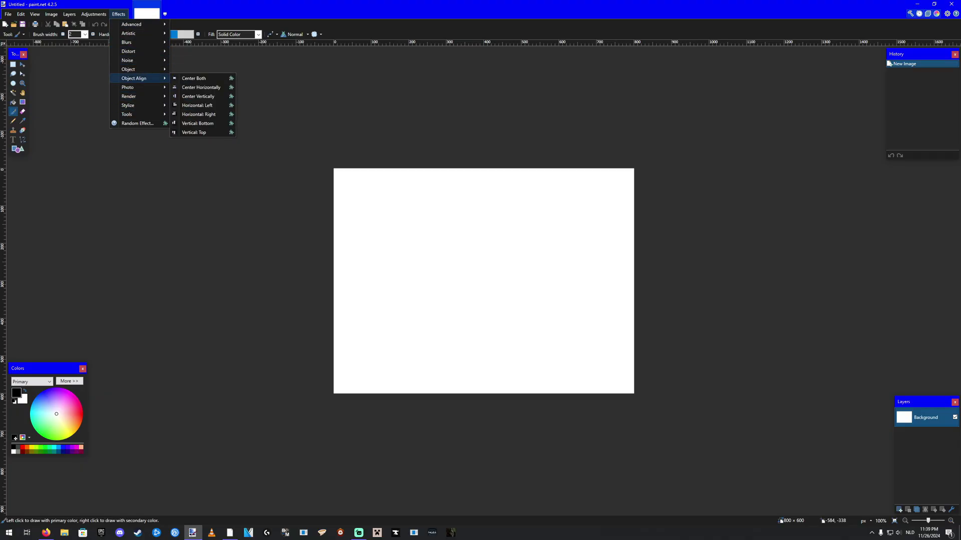
{"action": "mouse_move", "coordinate": [129, 87]}
{"action": "left_click", "coordinate": [400, 99]}
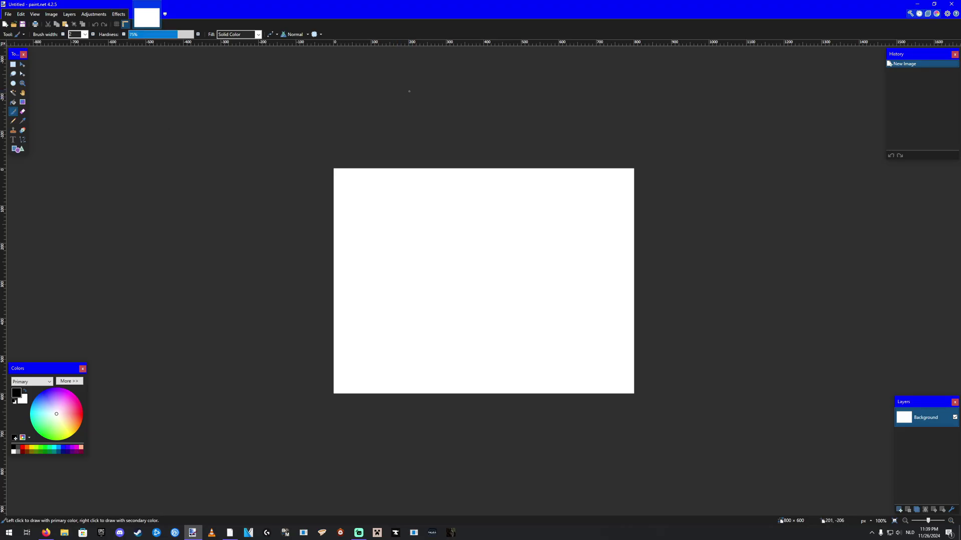
Step: Close paint.net and discard the untitled blank image without saving it
{"action": "key", "text": "alt+F4"}
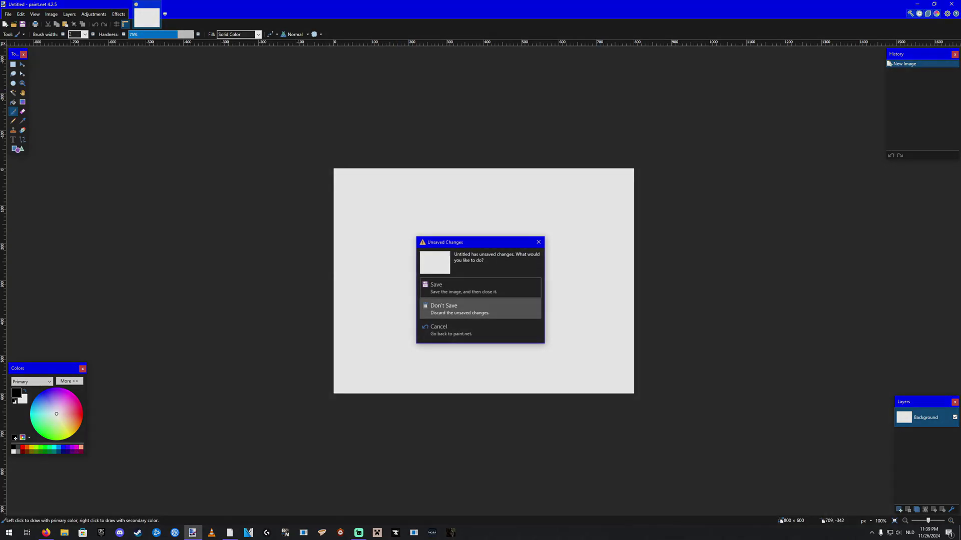
{"action": "left_click", "coordinate": [505, 307]}
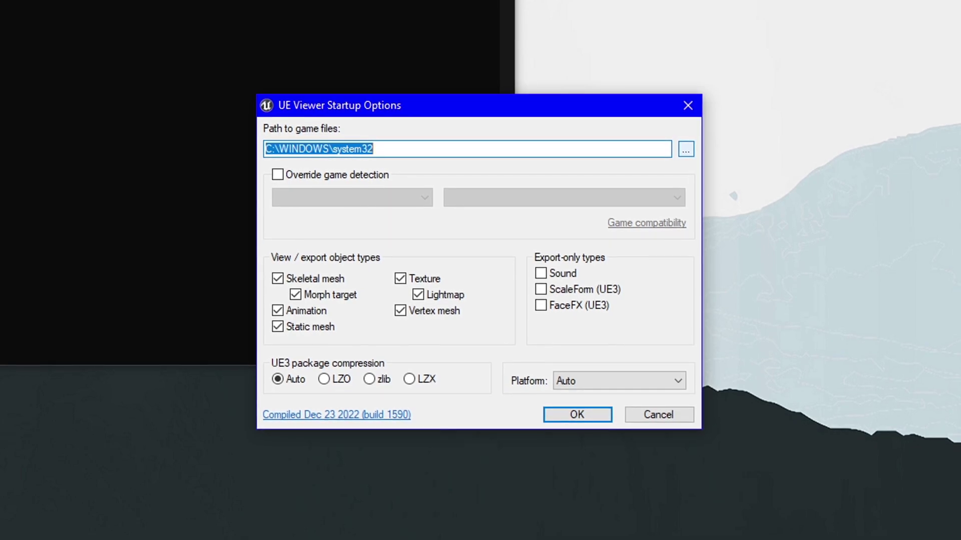
Step: Browse for the game files path in the UE Viewer startup options, going to C:\Program Files (x86)\Steam\steamapps\common
{"action": "left_click", "coordinate": [685, 147]}
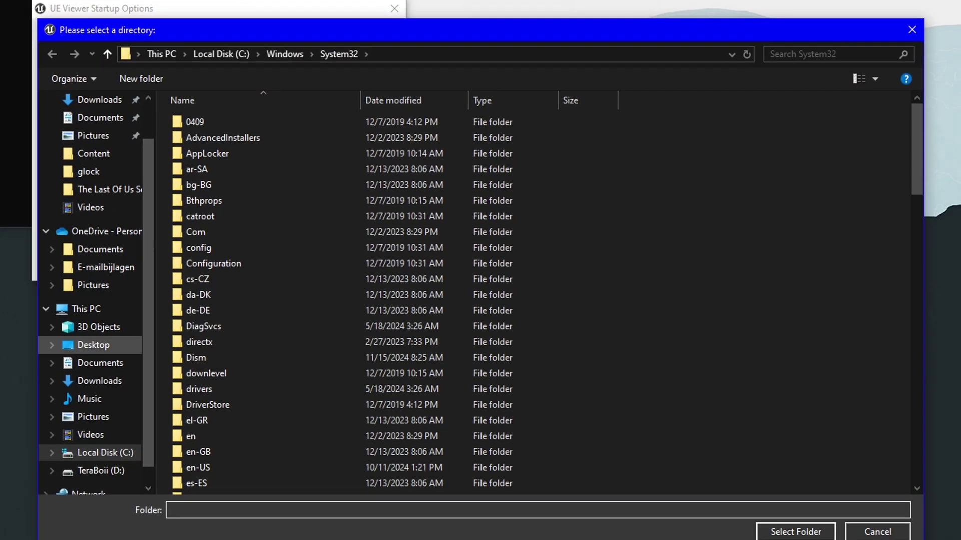
{"action": "scroll", "coordinate": [93, 346], "scroll_direction": "down", "scroll_amount": 1}
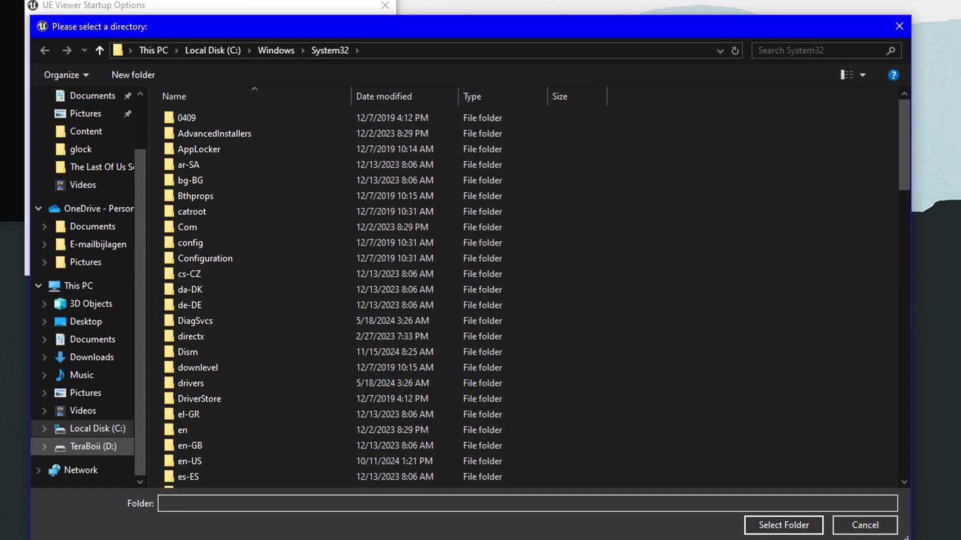
{"action": "left_click", "coordinate": [104, 435]}
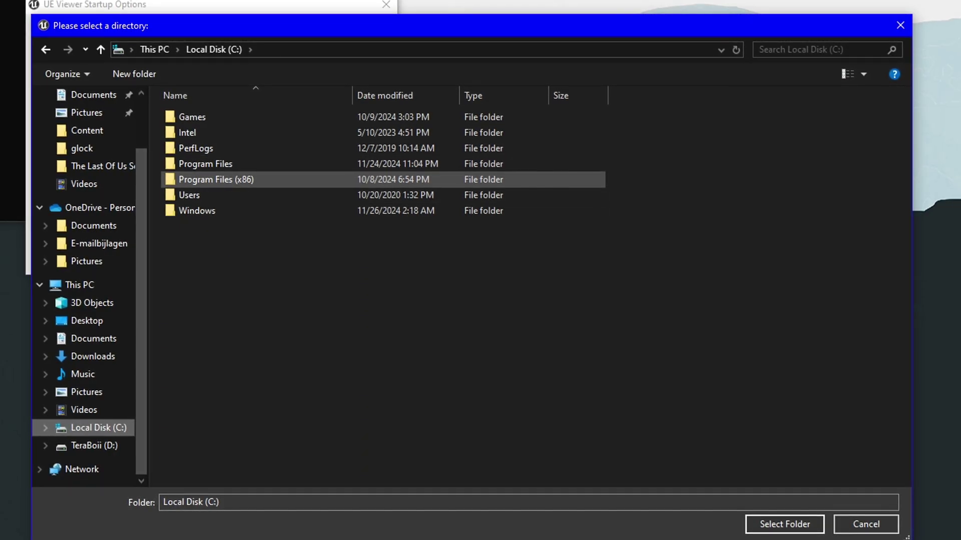
{"action": "left_click", "coordinate": [216, 180]}
{"action": "double_click", "coordinate": [215, 178]}
{"action": "scroll", "coordinate": [188, 322], "scroll_direction": "down", "scroll_amount": 5}
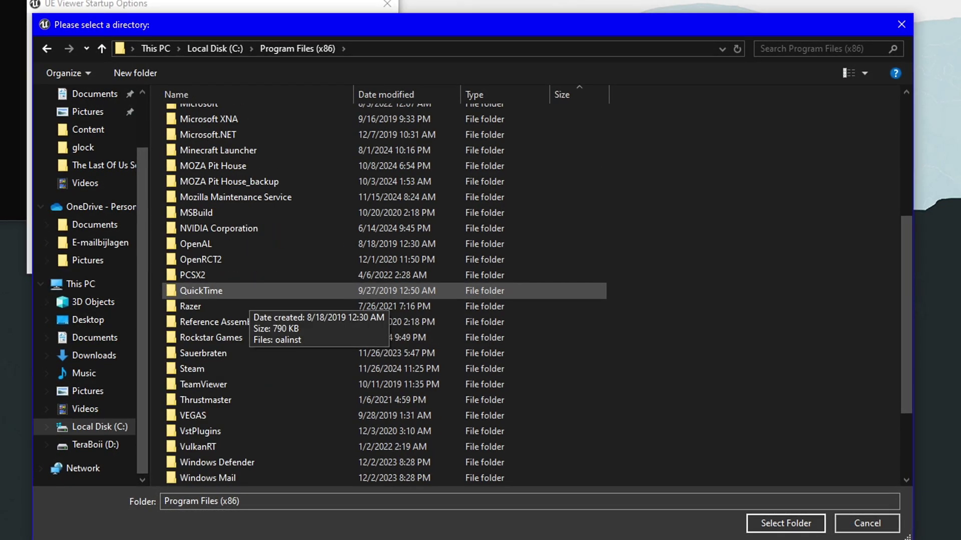
{"action": "double_click", "coordinate": [193, 369]}
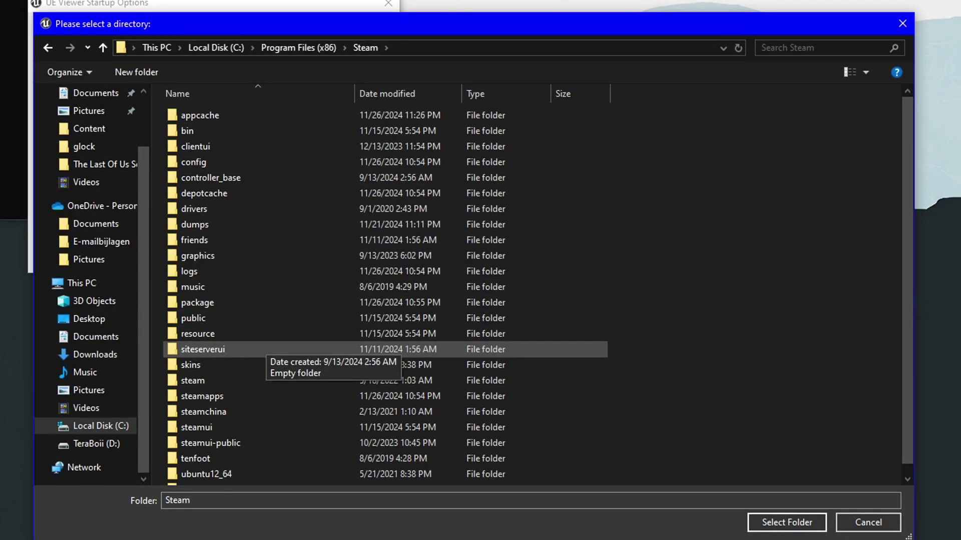
{"action": "double_click", "coordinate": [201, 396]}
{"action": "double_click", "coordinate": [200, 115]}
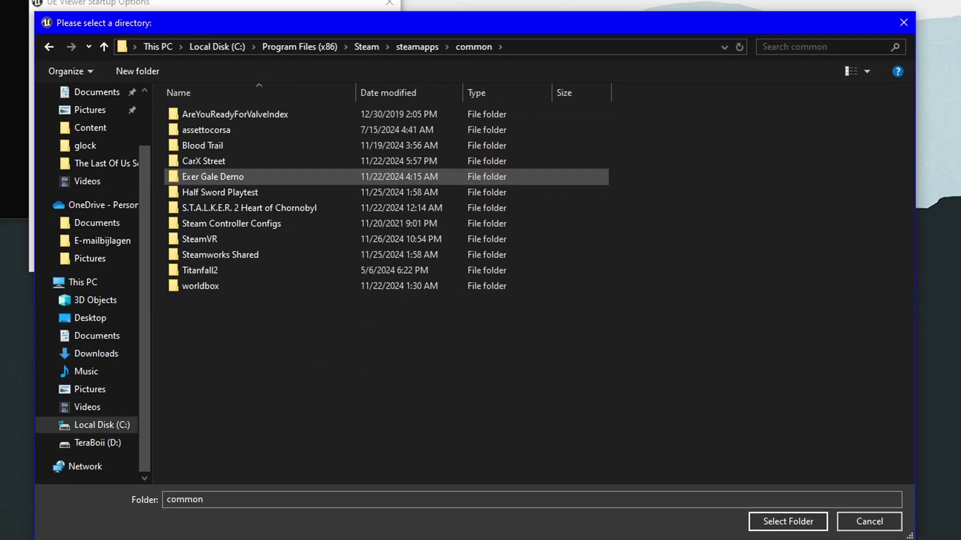
Step: Choose Blood Trail\BTVR\Content\Paks as the game files path and start UE Viewer with these options
{"action": "double_click", "coordinate": [205, 146]}
{"action": "double_click", "coordinate": [193, 114]}
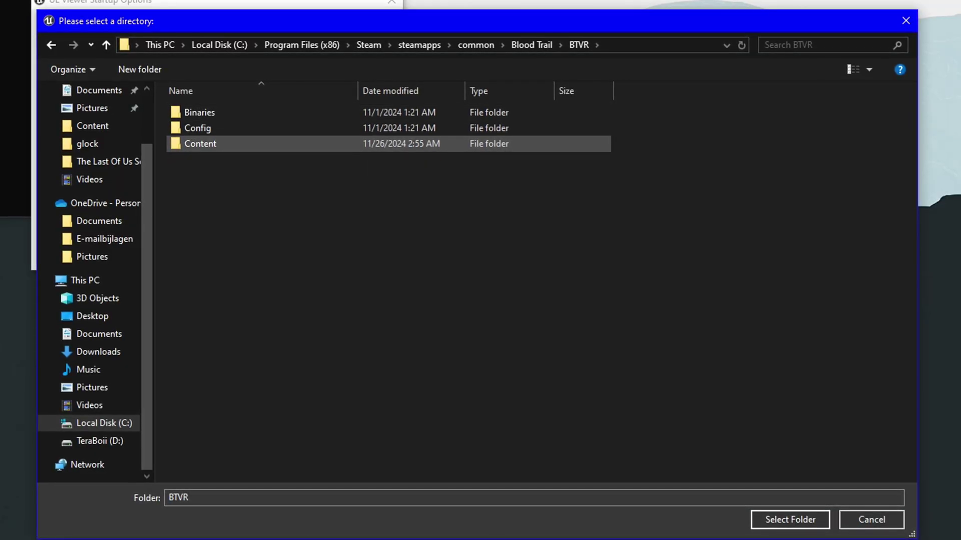
{"action": "double_click", "coordinate": [201, 143]}
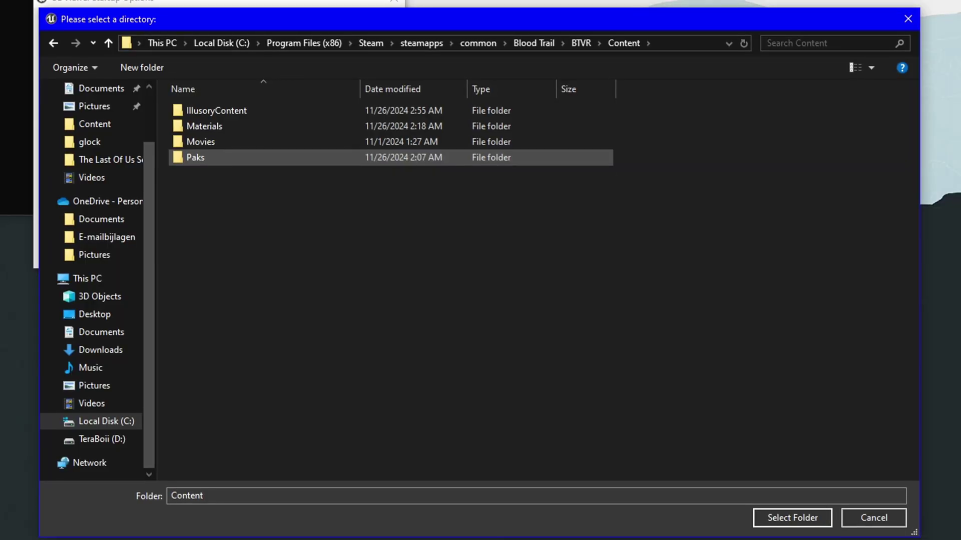
{"action": "left_click", "coordinate": [200, 158]}
{"action": "double_click", "coordinate": [195, 158]}
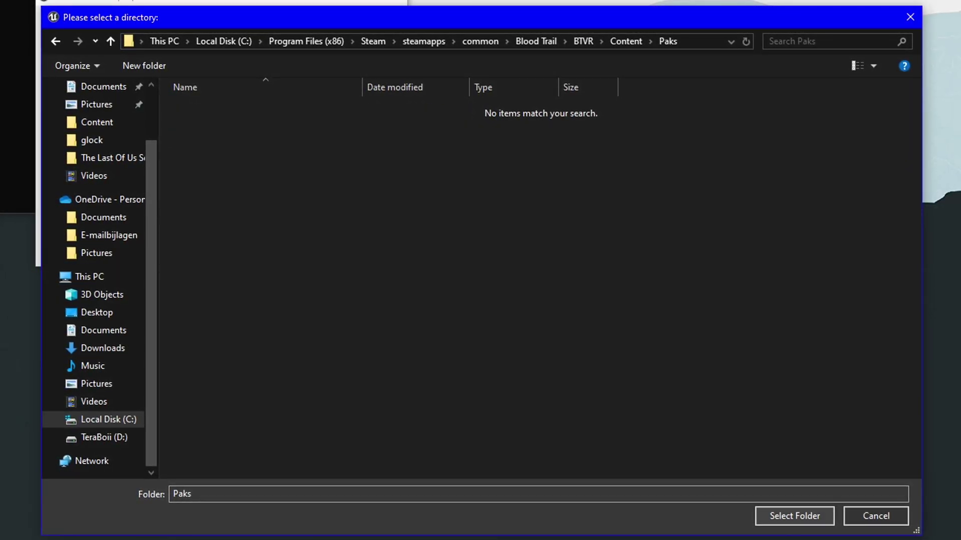
{"action": "left_click", "coordinate": [794, 516]}
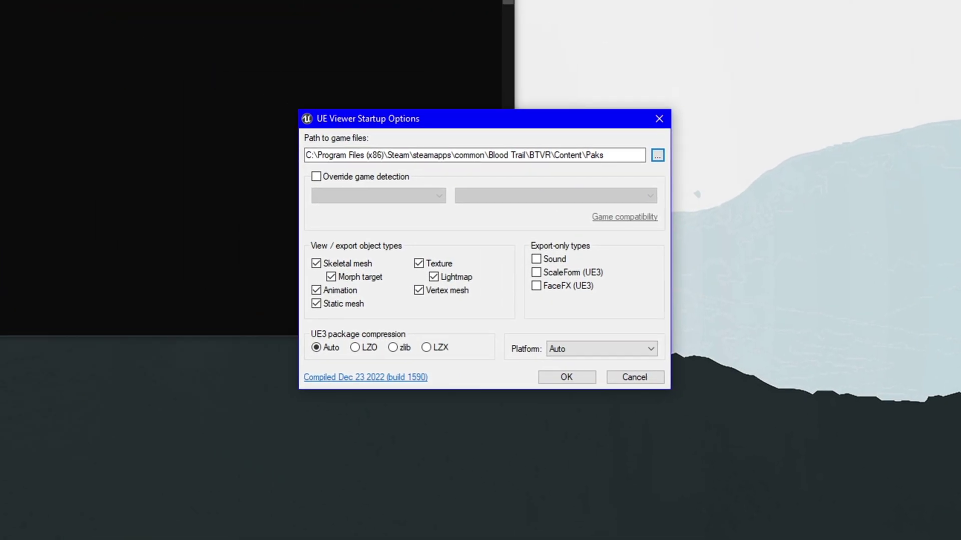
{"action": "left_click", "coordinate": [566, 377]}
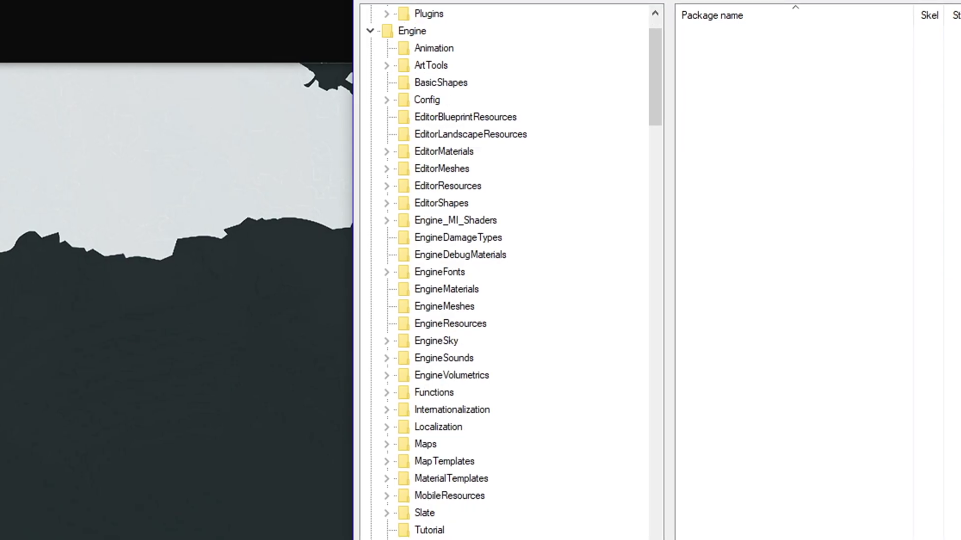
Step: Expand the Materials folder under Game in the package tree and bring its textures subfolders into view
{"action": "scroll", "coordinate": [290, 260], "scroll_direction": "down", "scroll_amount": 8}
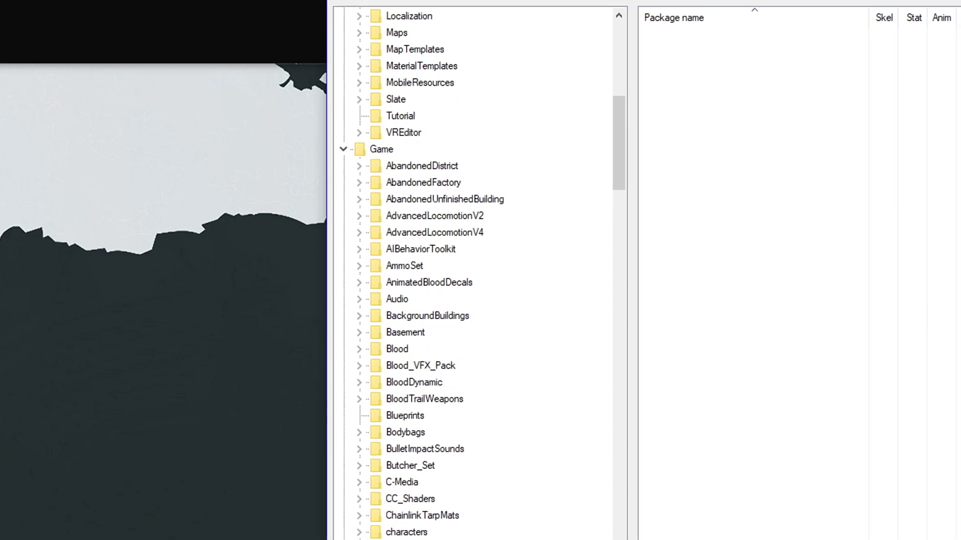
{"action": "scroll", "coordinate": [451, 276], "scroll_direction": "down", "scroll_amount": 9}
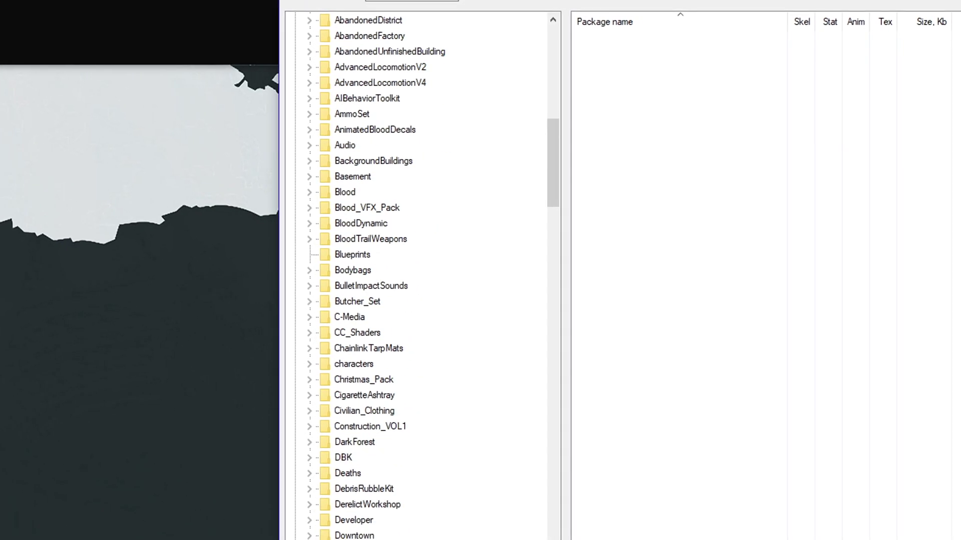
{"action": "scroll", "coordinate": [400, 275], "scroll_direction": "down", "scroll_amount": 6}
{"action": "double_click", "coordinate": [307, 515]}
{"action": "scroll", "coordinate": [400, 275], "scroll_direction": "down", "scroll_amount": 4}
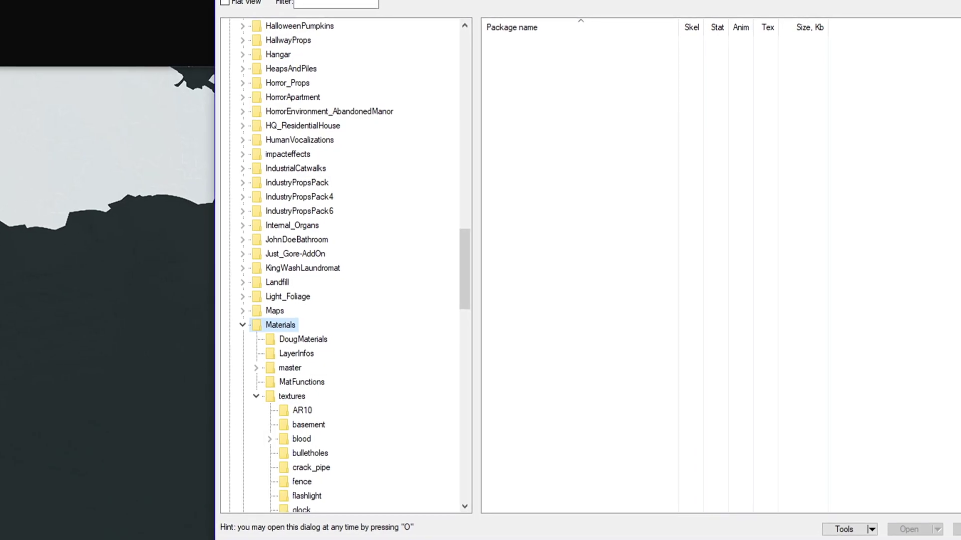
{"action": "scroll", "coordinate": [346, 265], "scroll_direction": "down", "scroll_amount": 2}
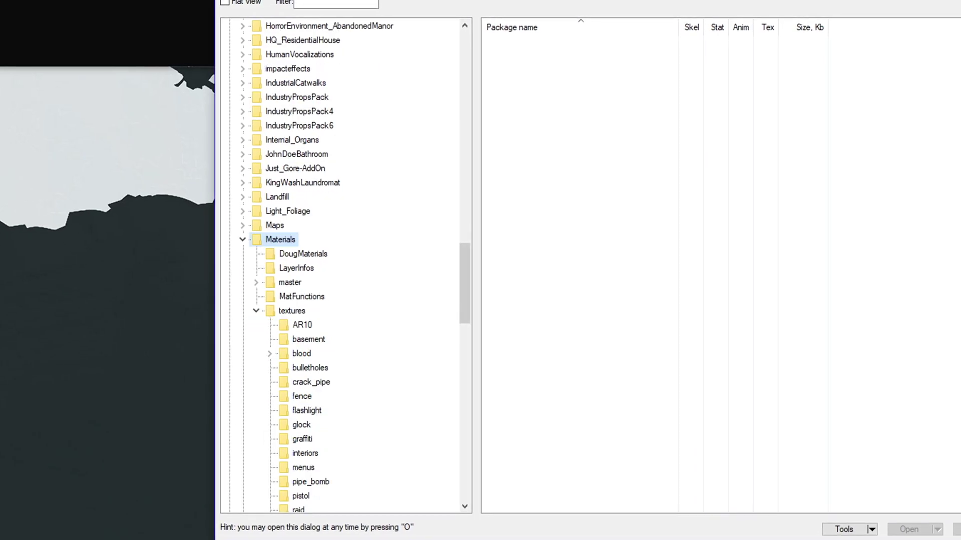
{"action": "scroll", "coordinate": [345, 265], "scroll_direction": "down", "scroll_amount": 3}
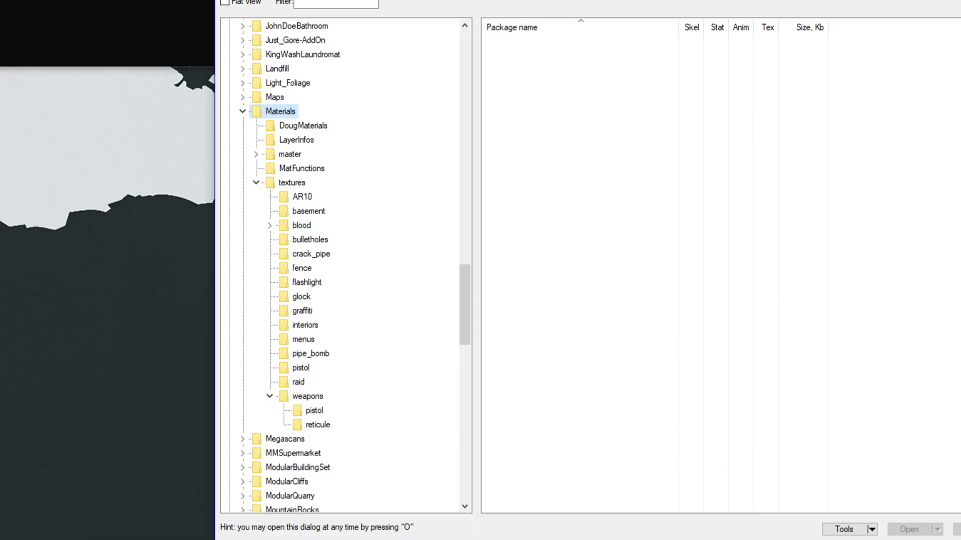
Step: Check the pistol texture folders, select WPNT_Eder22_BaseColor.uasset in the glock folder, and open its export options
{"action": "left_click", "coordinate": [314, 411]}
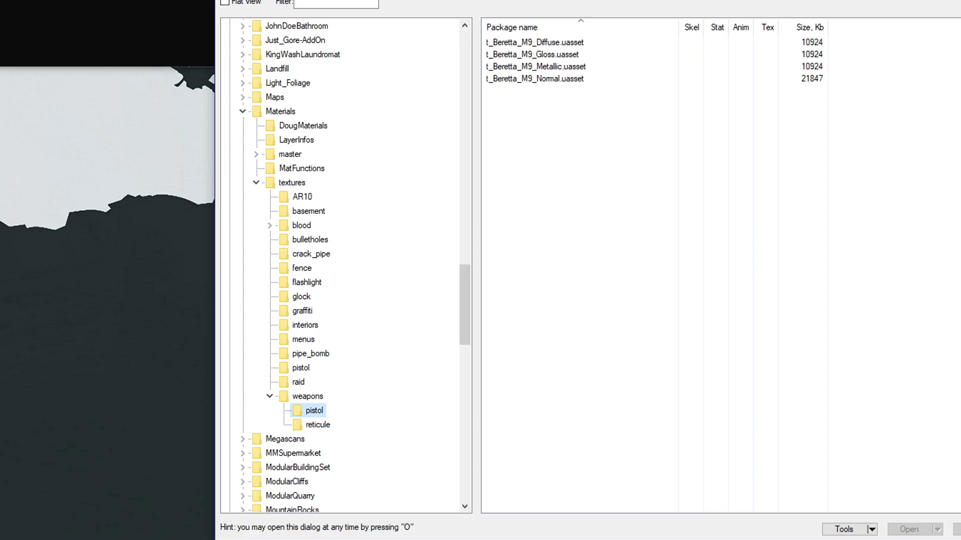
{"action": "left_click", "coordinate": [301, 368]}
{"action": "left_click", "coordinate": [301, 296]}
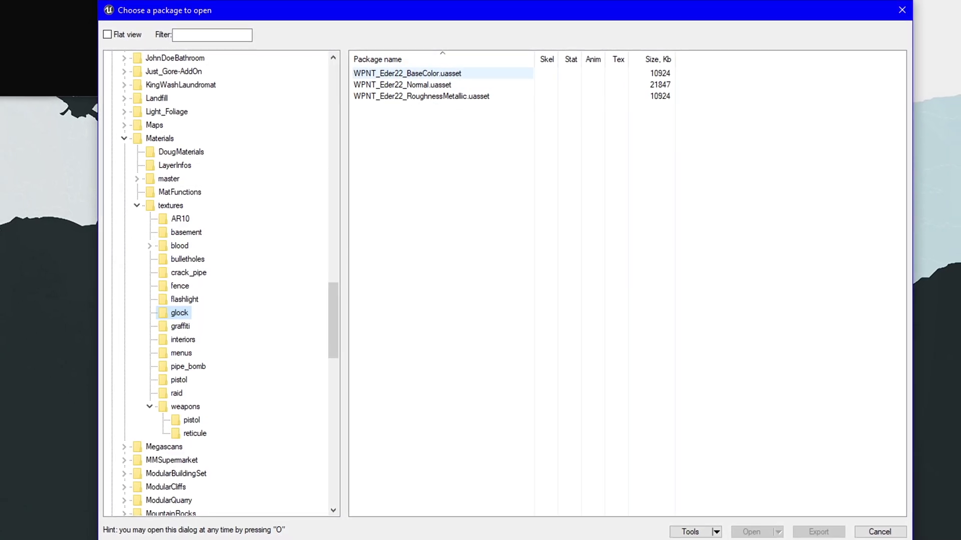
{"action": "left_click", "coordinate": [408, 74]}
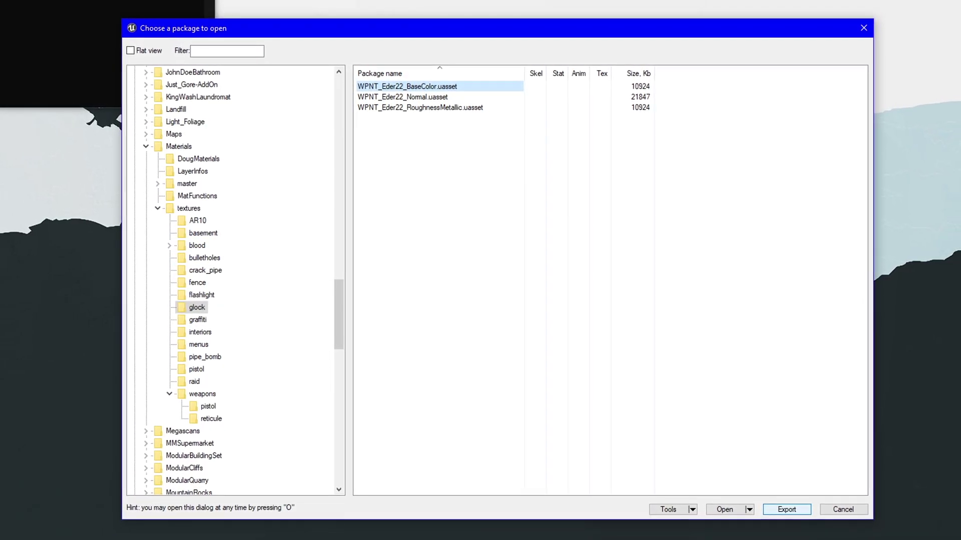
{"action": "left_click", "coordinate": [794, 515]}
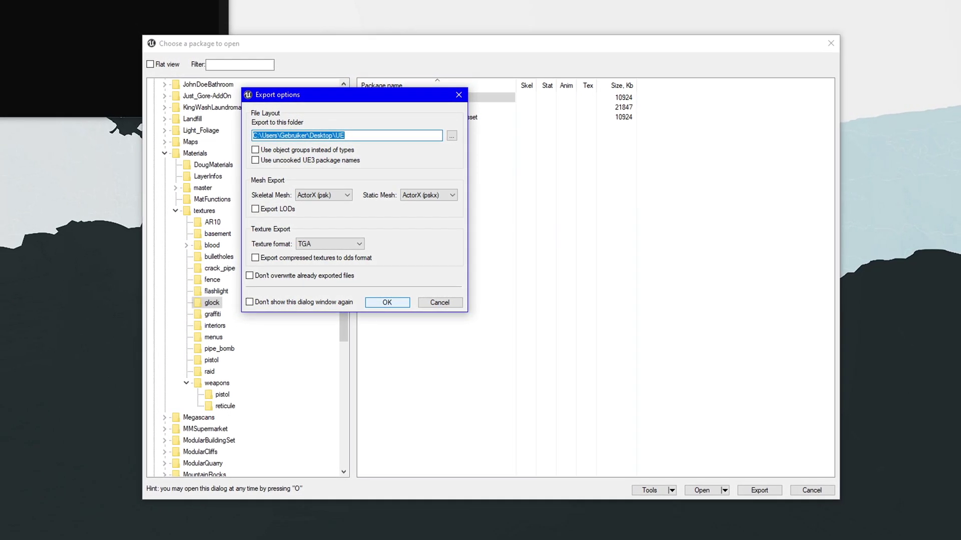
Step: Browse for the export location and create a new folder named "BT Mod" on the Desktop
{"action": "left_click", "coordinate": [452, 136]}
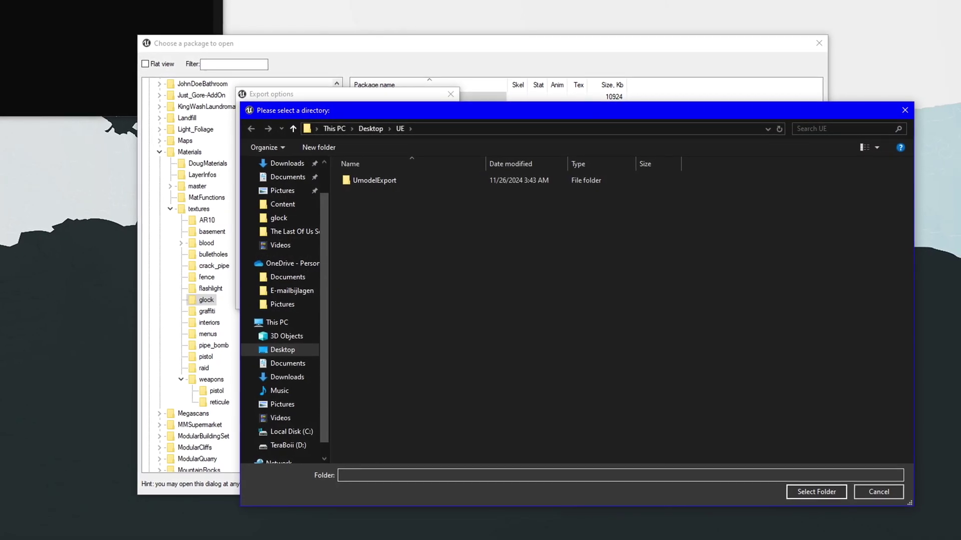
{"action": "left_click", "coordinate": [279, 349]}
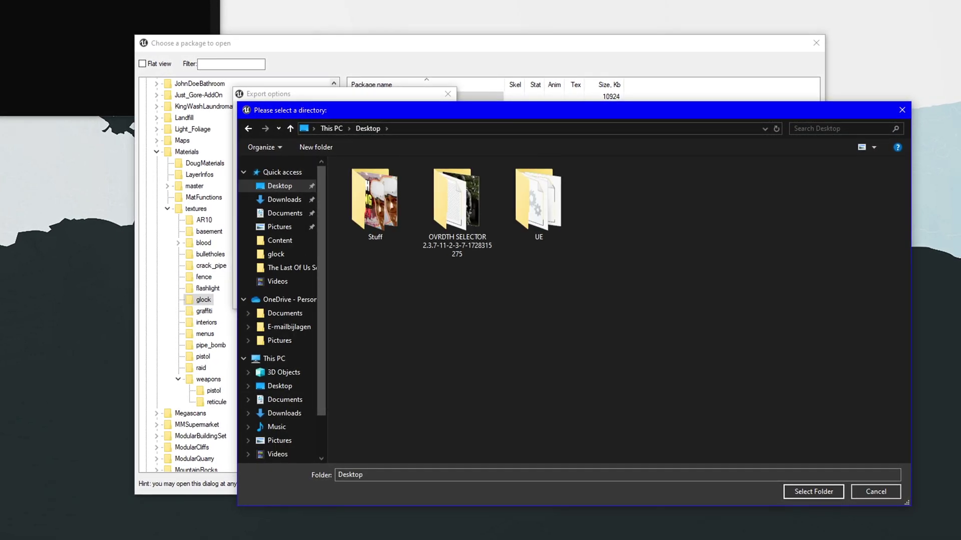
{"action": "right_click", "coordinate": [712, 330]}
{"action": "left_click", "coordinate": [675, 308]}
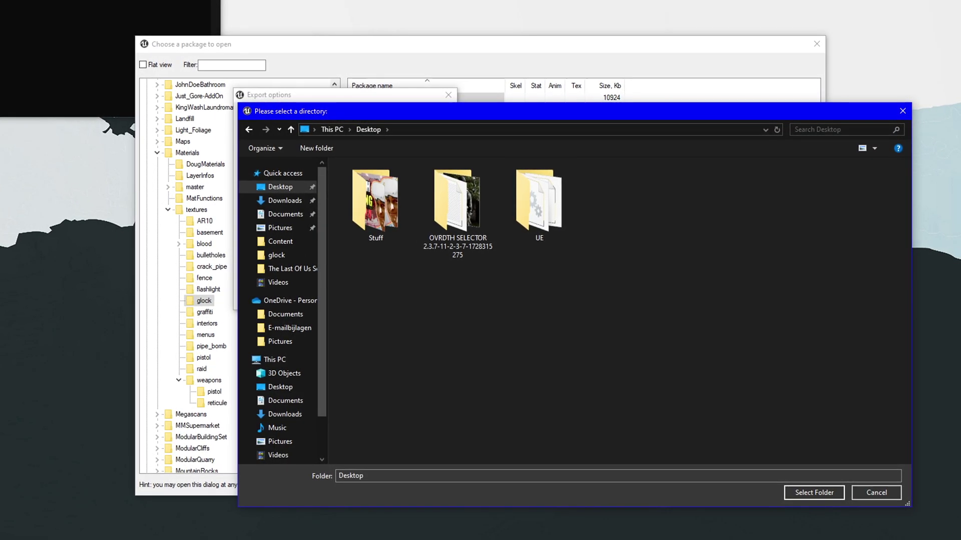
{"action": "right_click", "coordinate": [779, 298]}
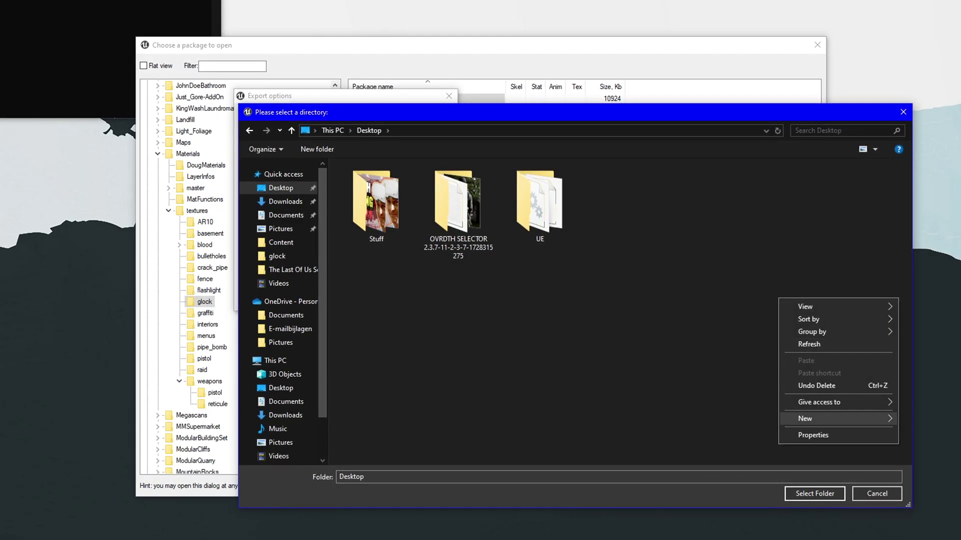
{"action": "mouse_move", "coordinate": [821, 418]}
{"action": "left_click", "coordinate": [925, 419]}
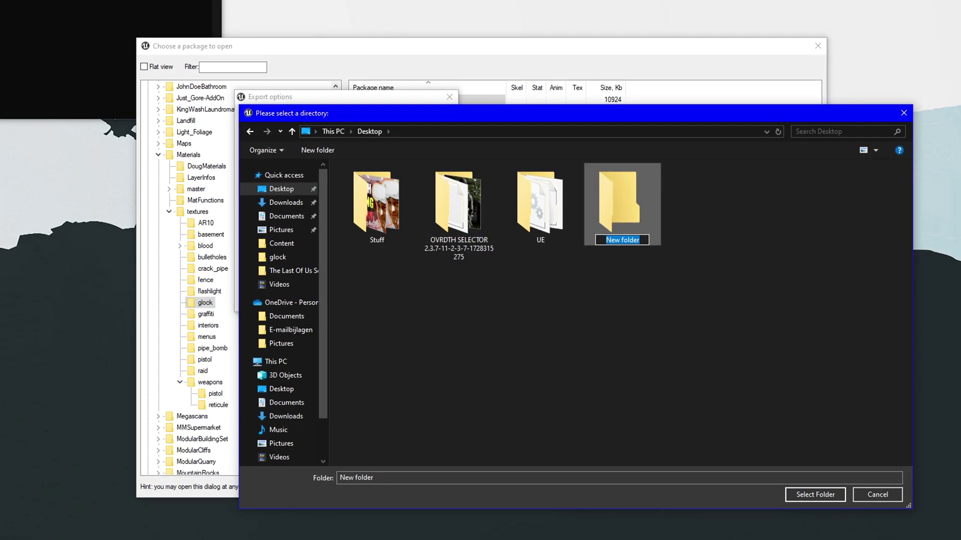
{"action": "type", "text": "BT M"}
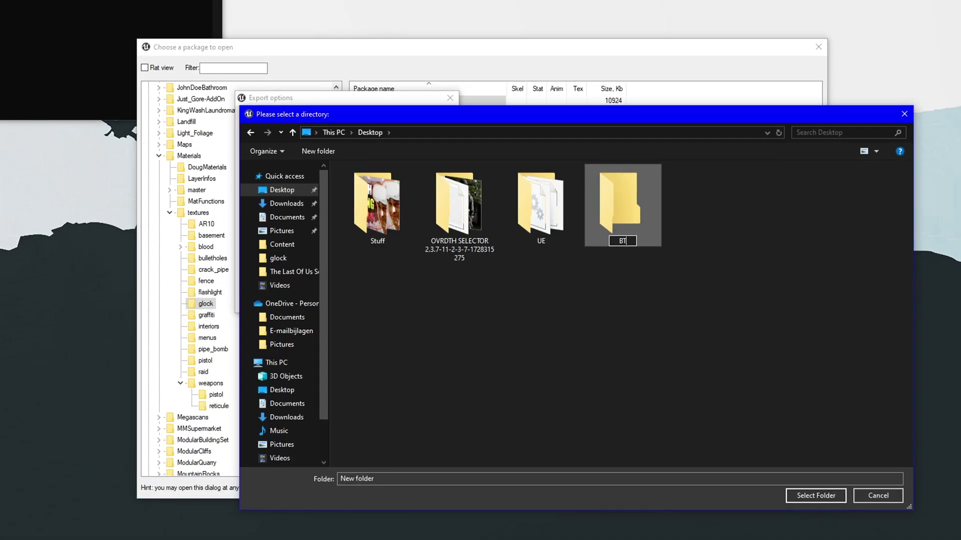
{"action": "type", "text": "od"}
{"action": "key", "text": "Return"}
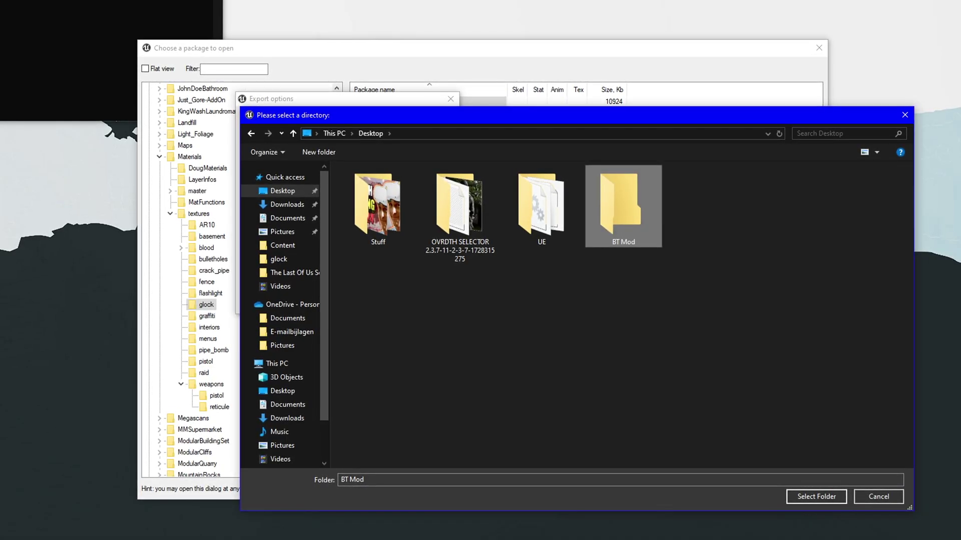
Step: Set the BT Mod folder as the export destination and start the export with TGA as texture format
{"action": "key", "text": "Return"}
{"action": "key", "text": "Return"}
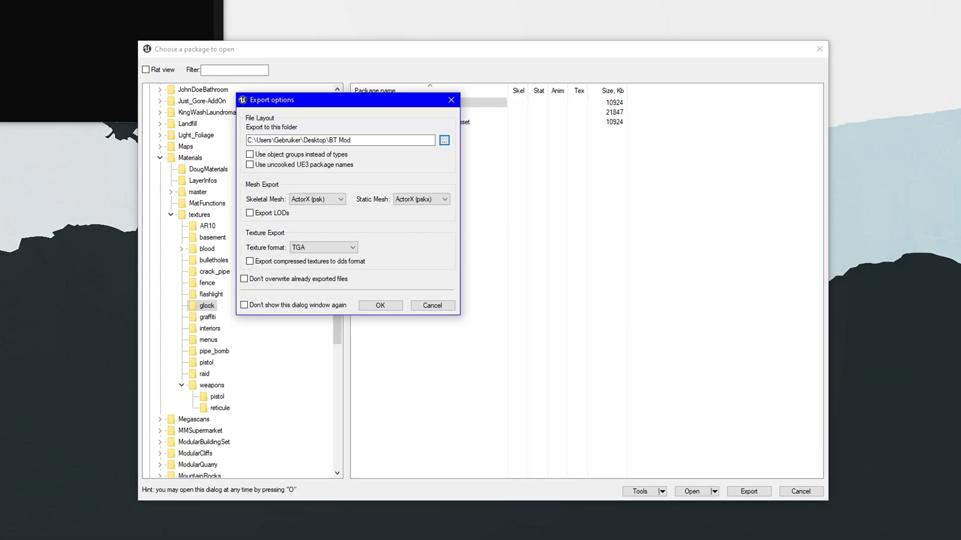
{"action": "key", "text": "Return"}
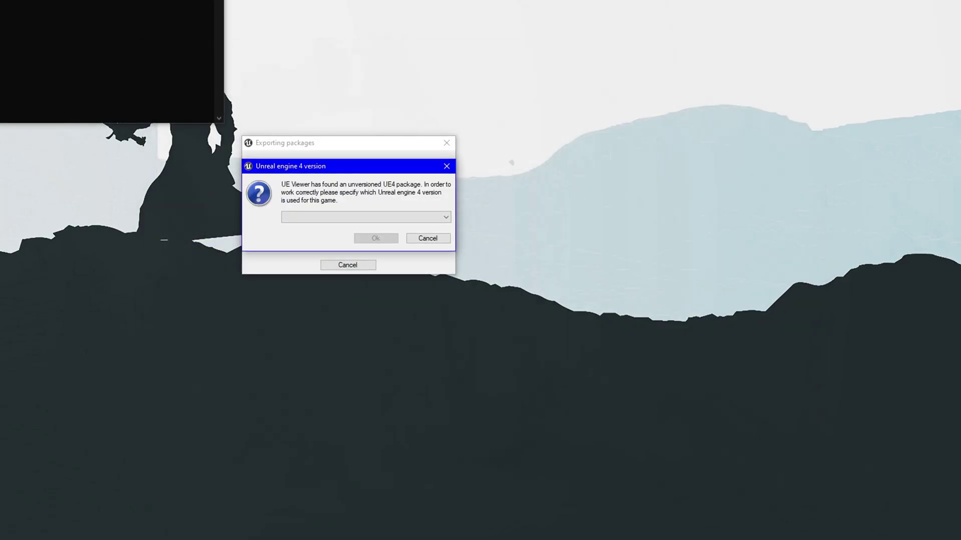
Step: Specify Unreal engine 4.27 as the package's engine version and confirm it to run the texture export
{"action": "left_click", "coordinate": [366, 218]}
{"action": "left_click", "coordinate": [366, 325]}
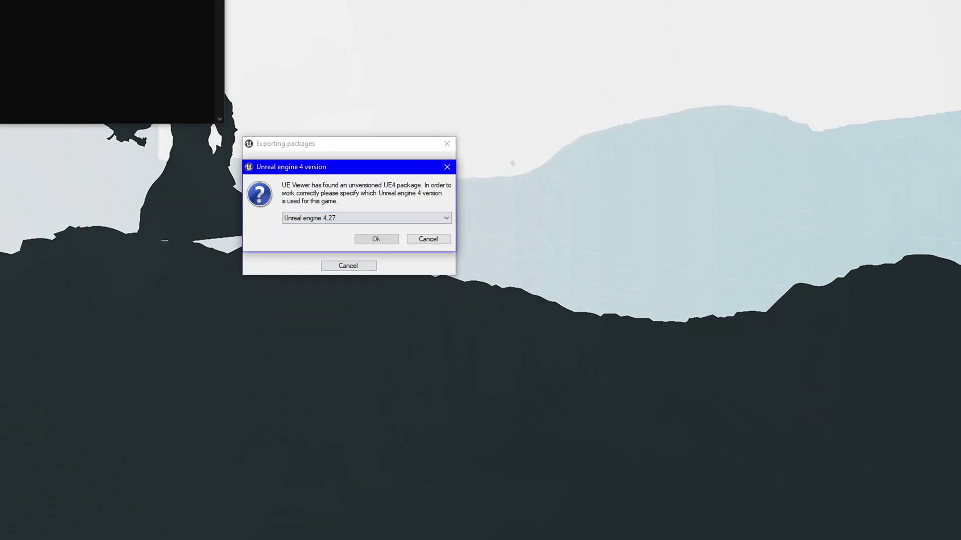
{"action": "key", "text": "shift+Tab"}
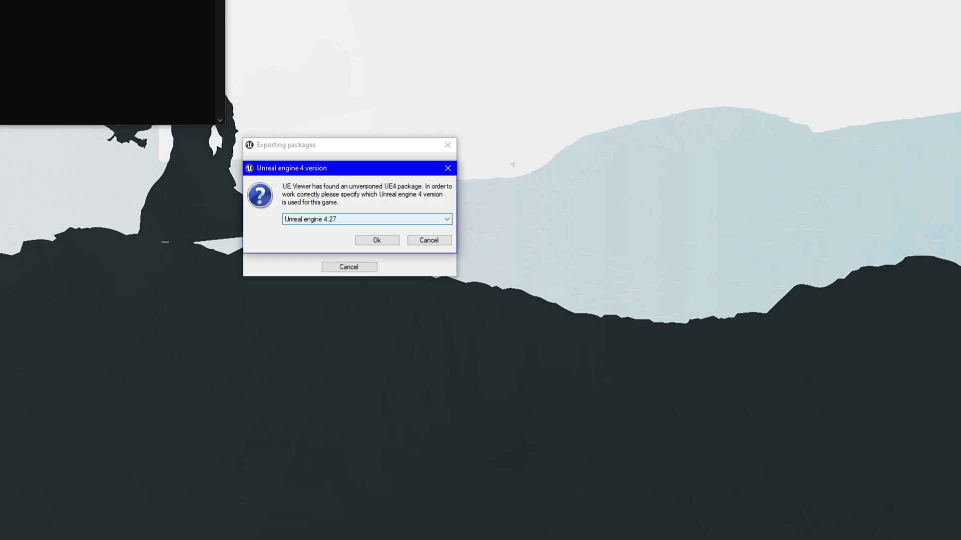
{"action": "key", "text": "Return"}
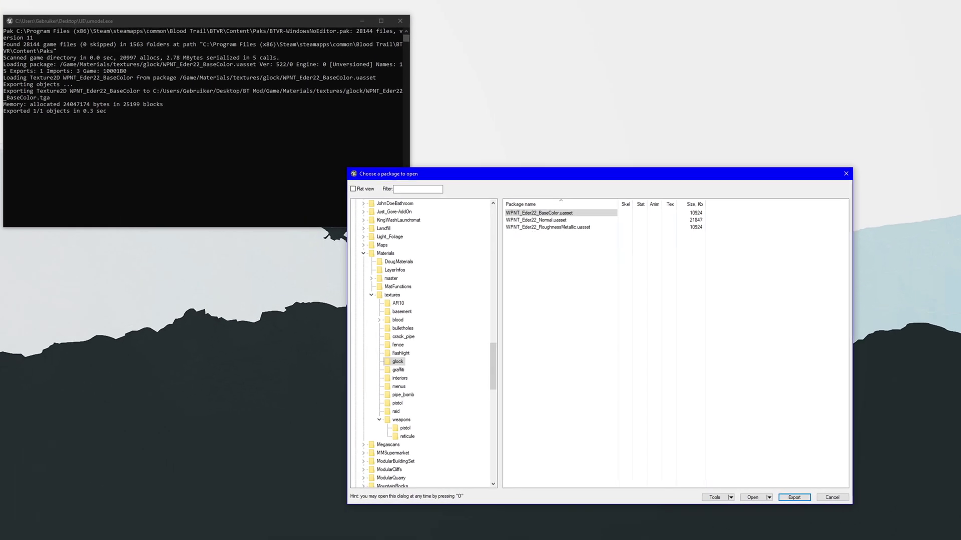
Step: Open the exported WPNT_Eder22_BaseColor texture from BT Mod/Game/Materials/textures/glock on the Desktop in paint.net
{"action": "left_click_drag", "start_coordinate": [20, 14], "coordinate": [686, 54]}
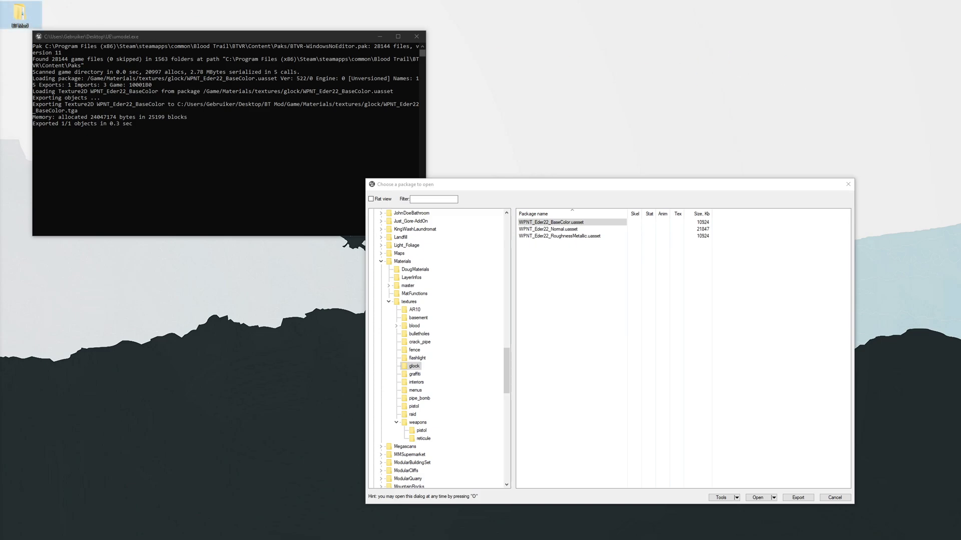
{"action": "key", "text": "Return"}
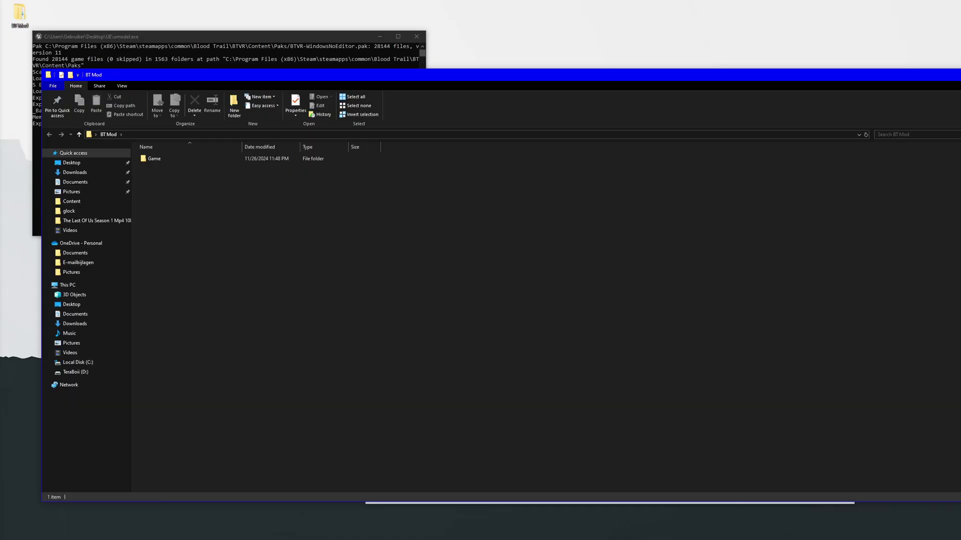
{"action": "left_click", "coordinate": [155, 158]}
{"action": "key", "text": "Return"}
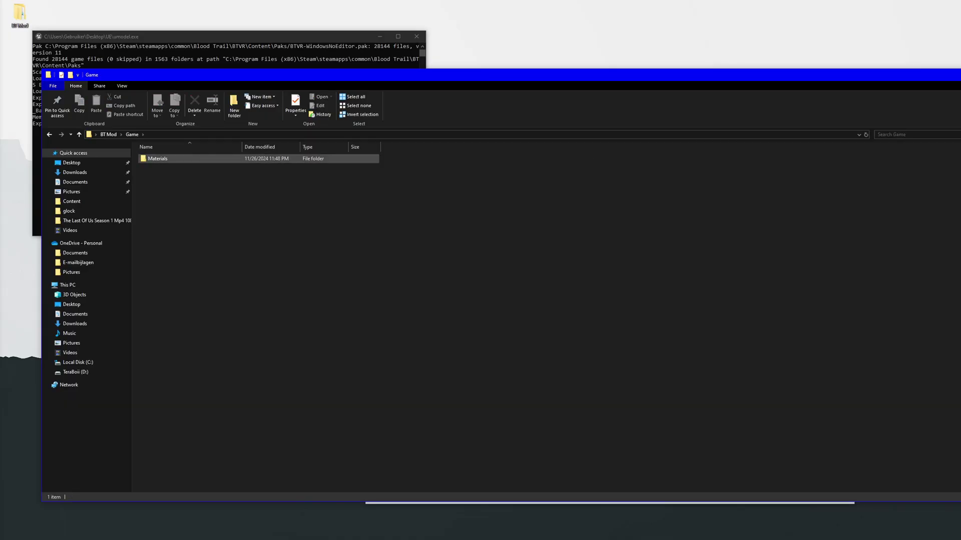
{"action": "key", "text": "Return"}
{"action": "key", "text": "Return"}
{"action": "key", "text": "Return"}
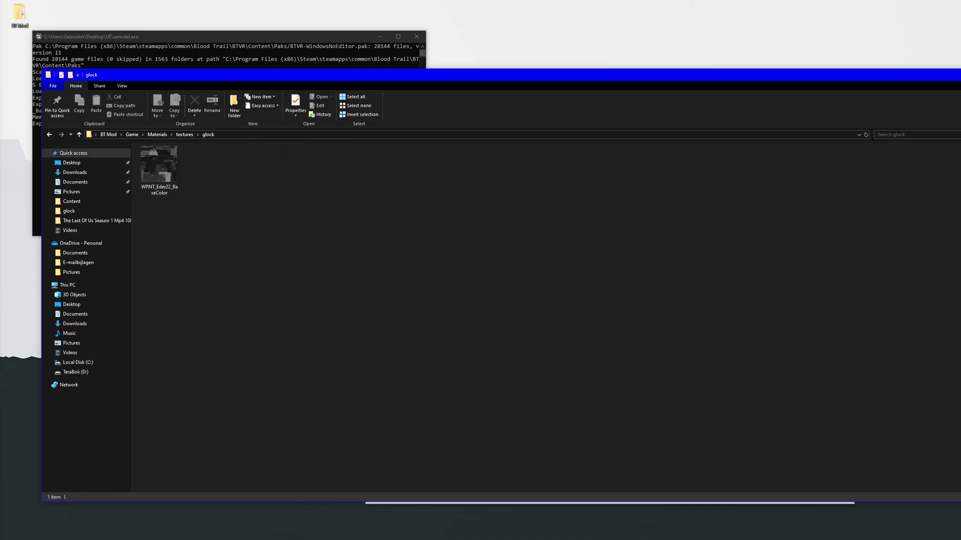
{"action": "left_click", "coordinate": [159, 170]}
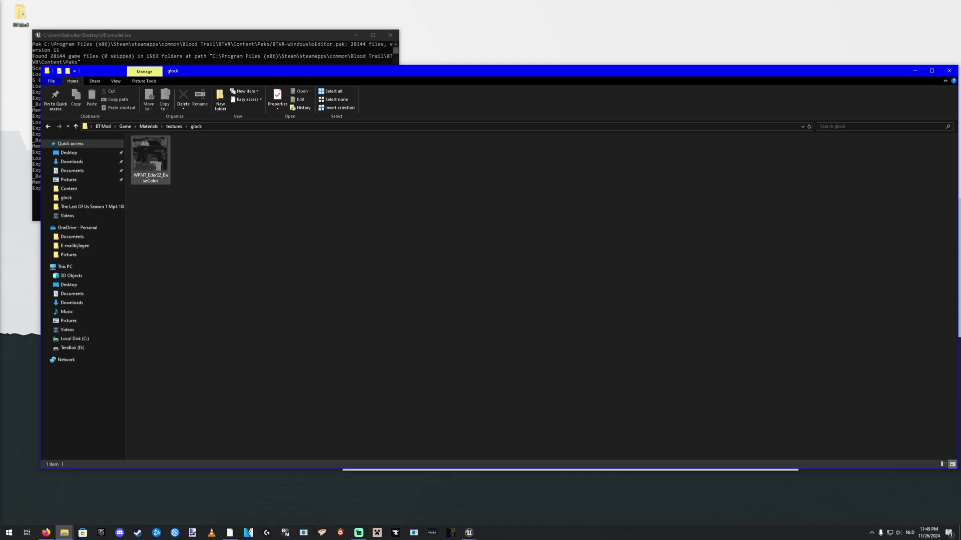
{"action": "double_click", "coordinate": [150, 156]}
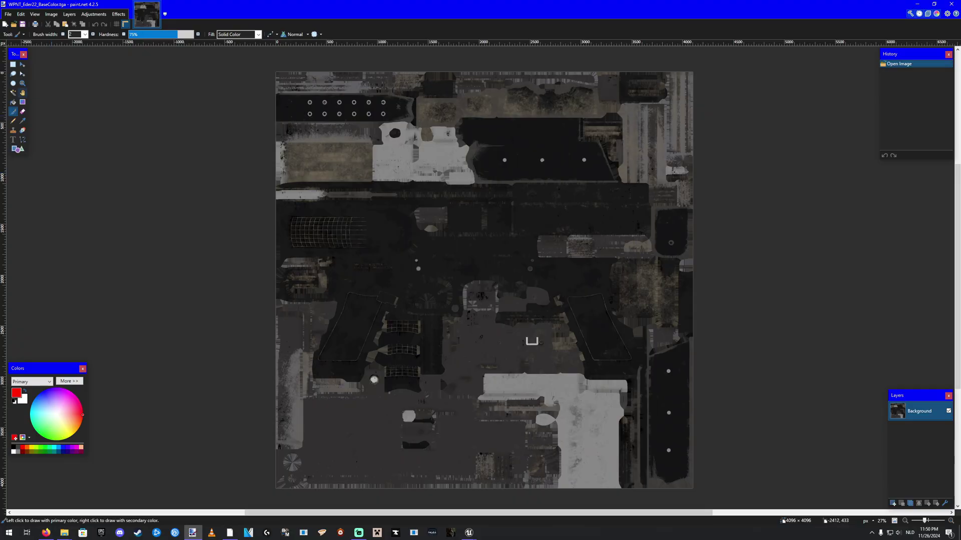
Step: Fill the white U-shaped sight mark and the small round white spot with red using the Paint Bucket, adjusting the tolerance to 43%
{"action": "left_click", "coordinate": [13, 102]}
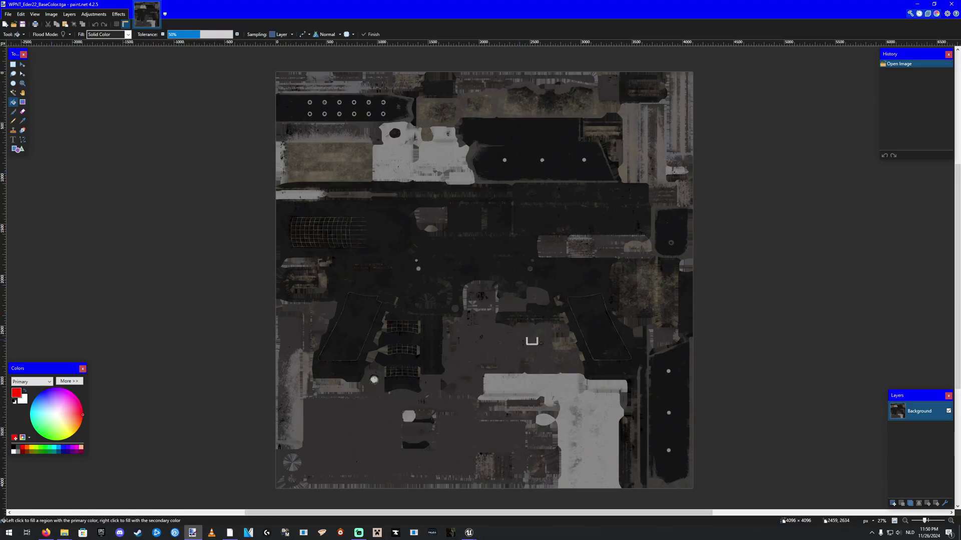
{"action": "left_click", "coordinate": [532, 344]}
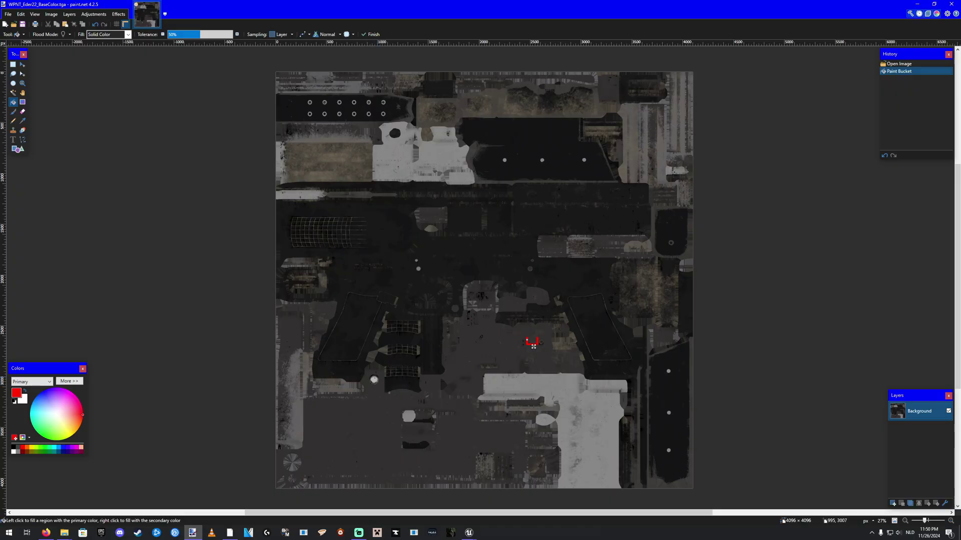
{"action": "left_click", "coordinate": [374, 380]}
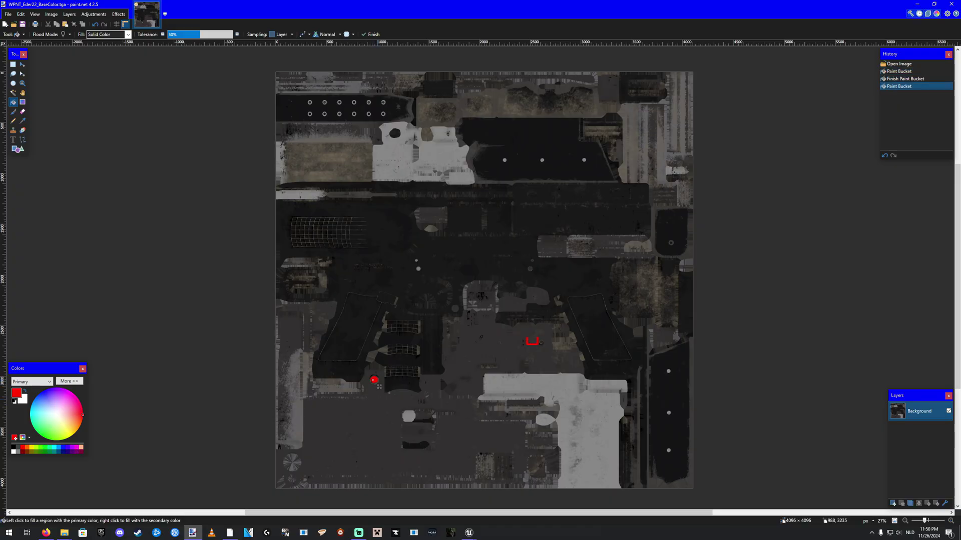
{"action": "left_click", "coordinate": [196, 34]}
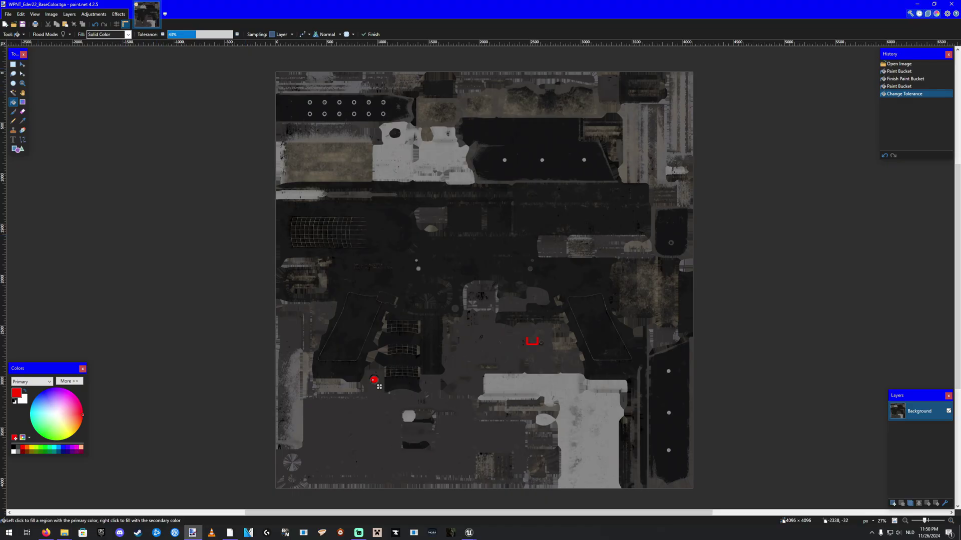
Step: Save the edited texture over WPNT_Eder22_BaseColor.tga with auto-detected bit depth and RLE compression, and close paint.net
{"action": "left_click", "coordinate": [8, 14]}
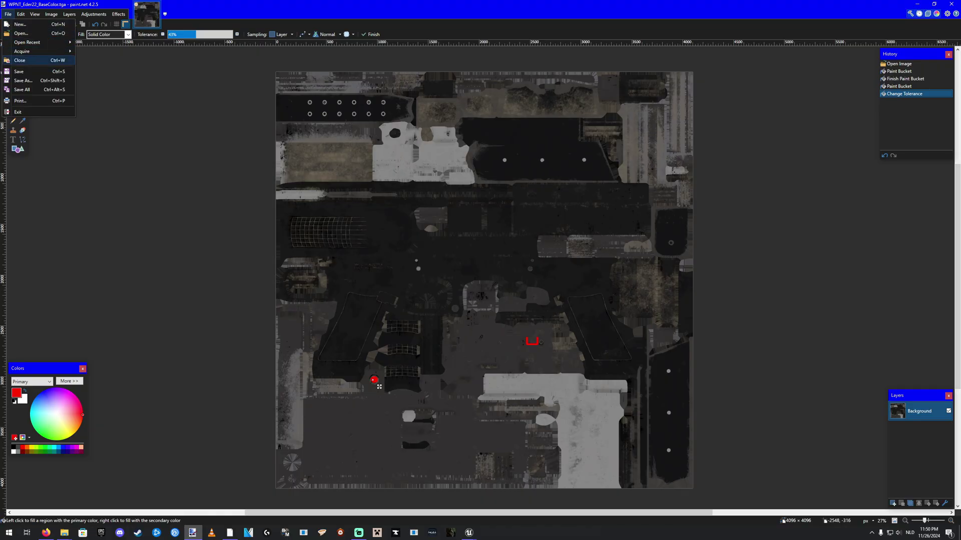
{"action": "left_click", "coordinate": [20, 80]}
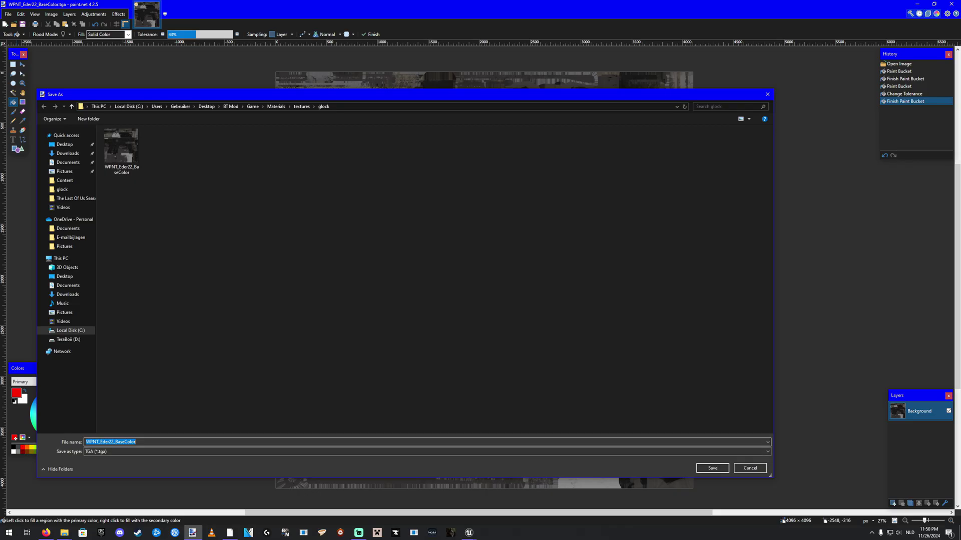
{"action": "key", "text": "Return"}
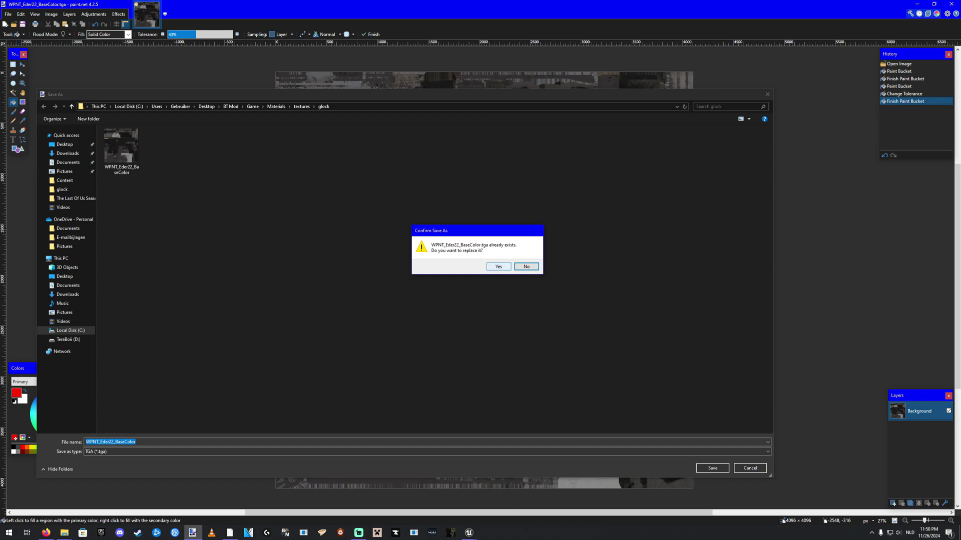
{"action": "key", "text": "Return"}
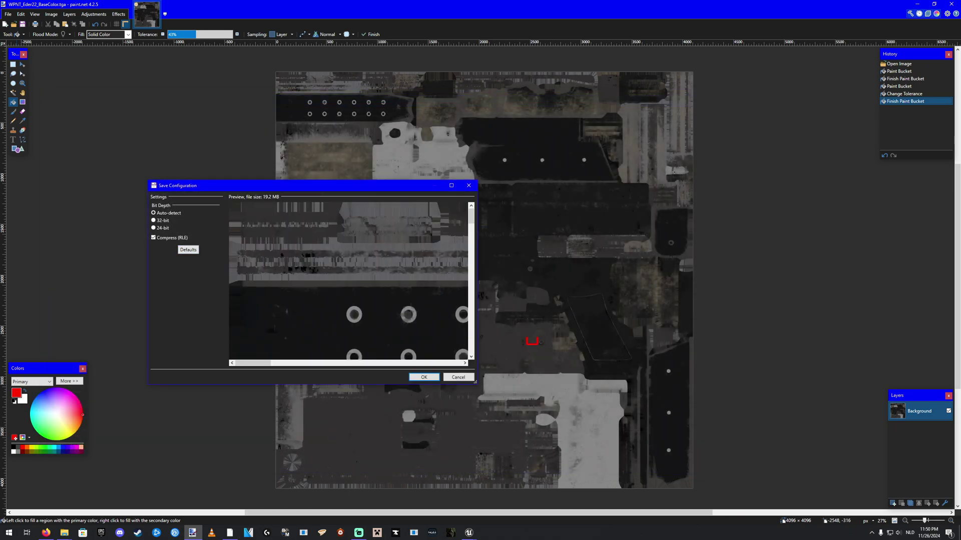
{"action": "key", "text": "Return"}
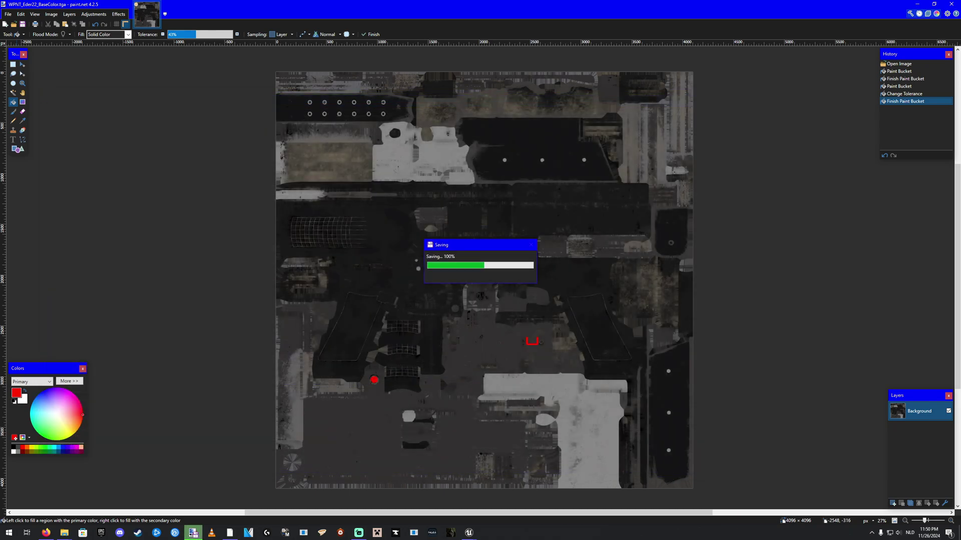
{"action": "left_click", "coordinate": [951, 4]}
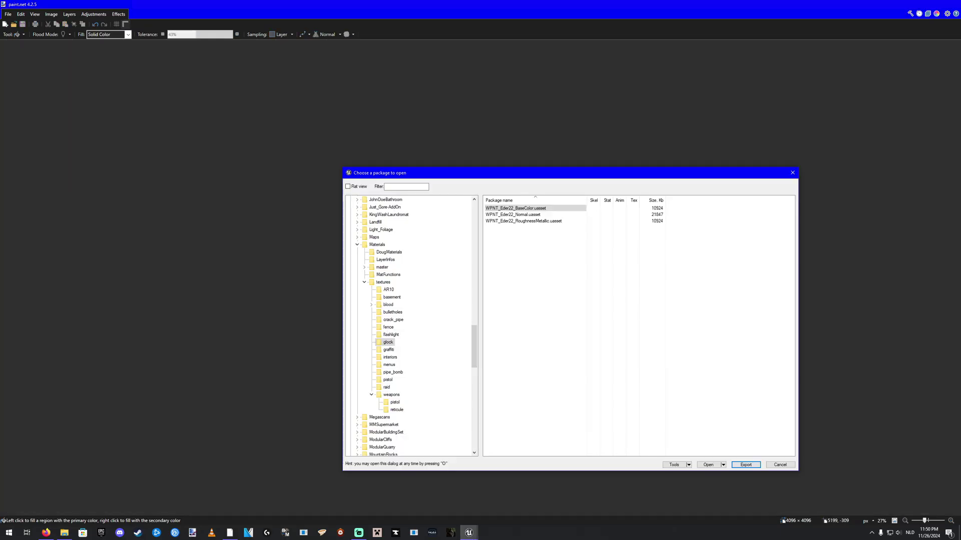
{"action": "key", "text": "alt+F4"}
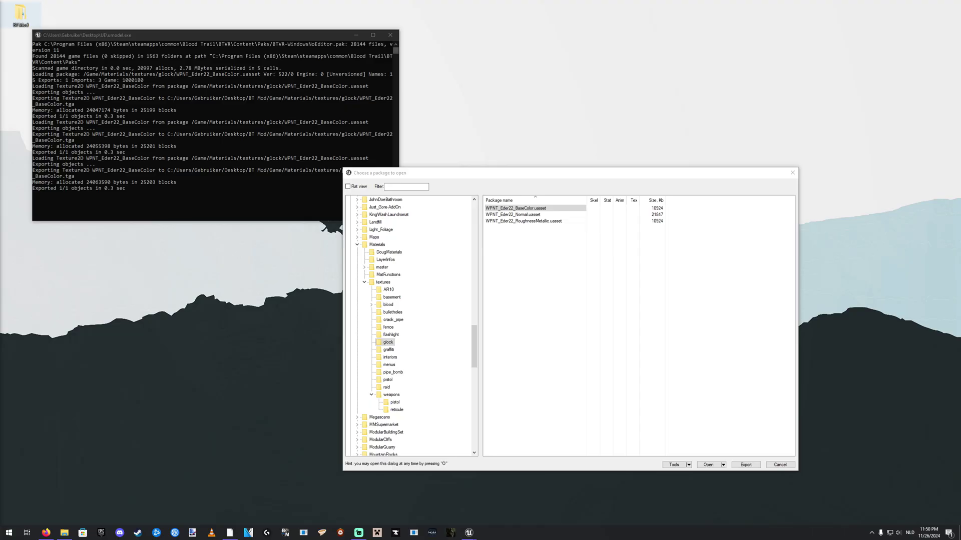
Step: Reopen the BT Mod folder and go through Game, Materials and textures to the glock folder to check the saved texture
{"action": "double_click", "coordinate": [20, 14]}
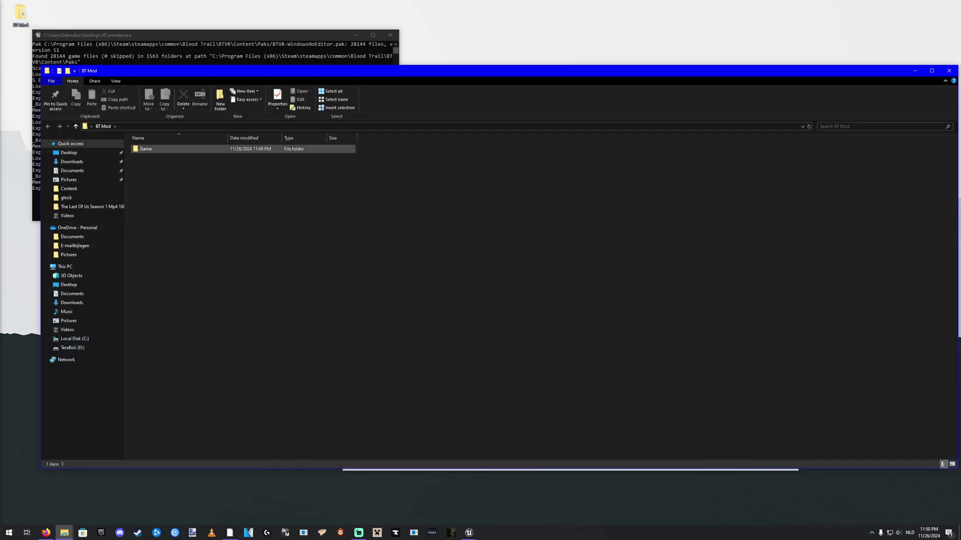
{"action": "double_click", "coordinate": [145, 149]}
{"action": "double_click", "coordinate": [149, 149]}
{"action": "double_click", "coordinate": [148, 149]}
{"action": "double_click", "coordinate": [149, 149]}
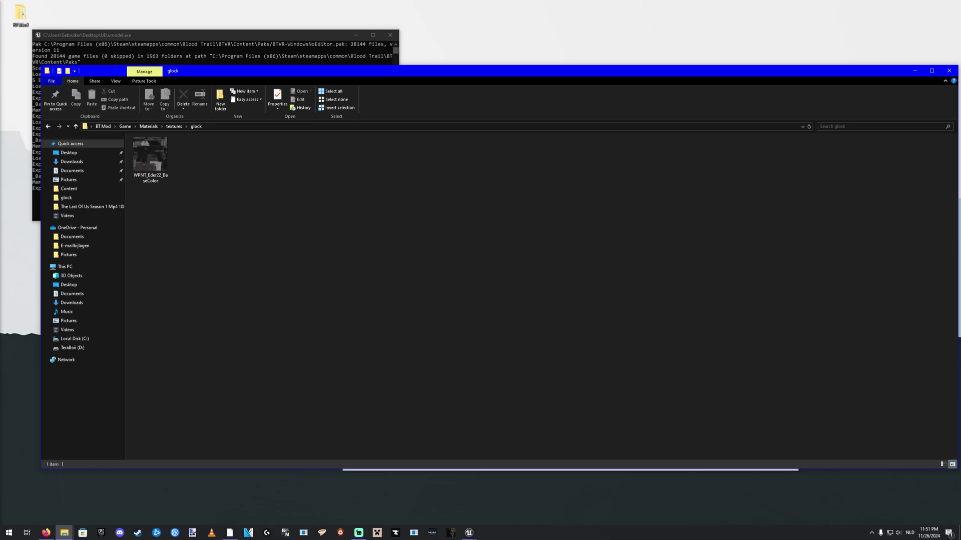
Step: Switch to the Epic Games Launcher, open the BTVR project in Unreal Engine 4.27.2, and minimize the editor and launcher windows
{"action": "left_click", "coordinate": [101, 532]}
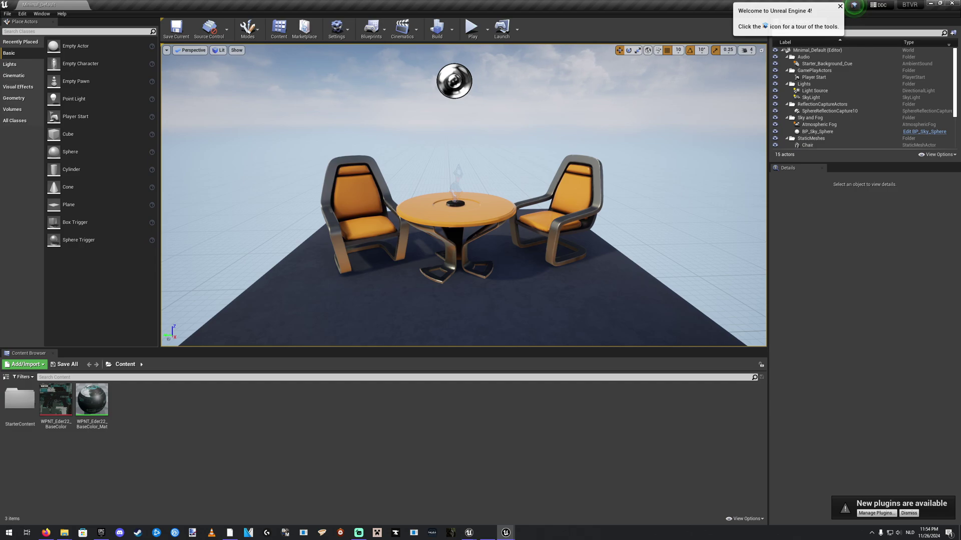
{"action": "mouse_move", "coordinate": [506, 533]}
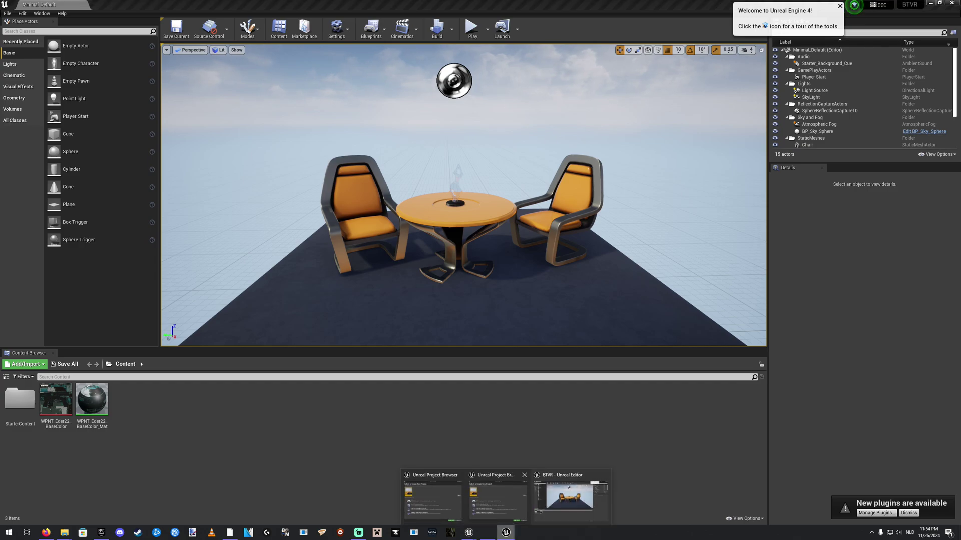
{"action": "left_click", "coordinate": [931, 4]}
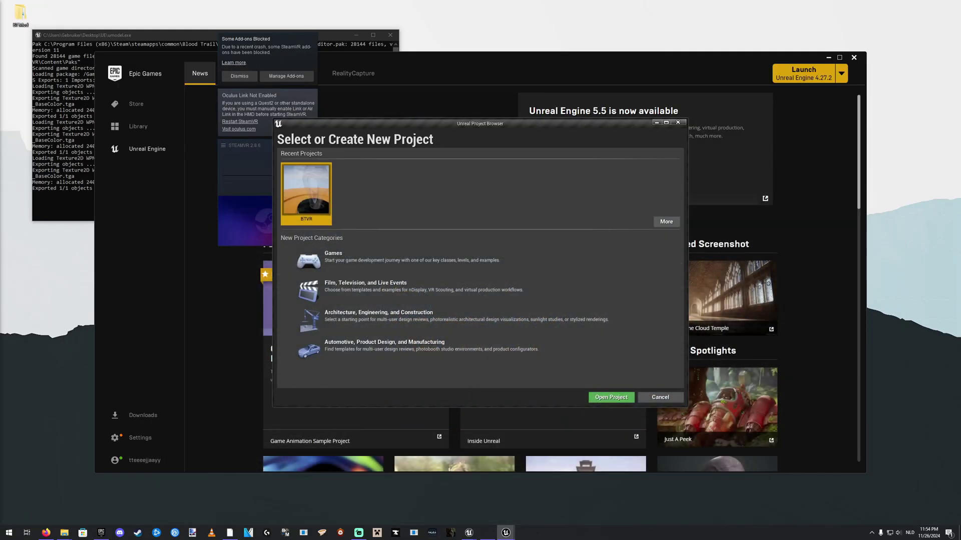
{"action": "left_click", "coordinate": [829, 58]}
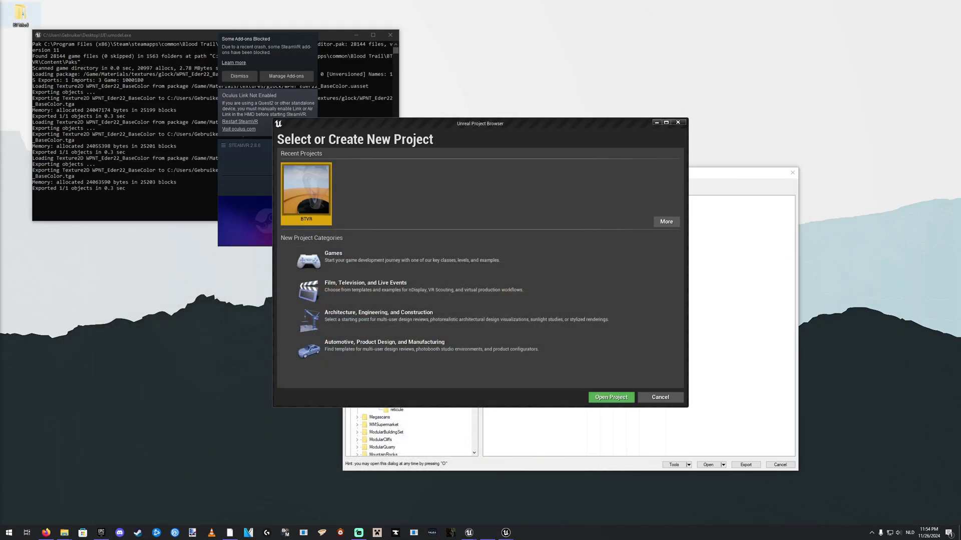
Step: Import the edited WPNT_Eder22_BaseColor texture from the BT Mod glock folder into the BTVR project's Content folder in Unreal Editor
{"action": "double_click", "coordinate": [20, 15]}
{"action": "double_click", "coordinate": [148, 149]}
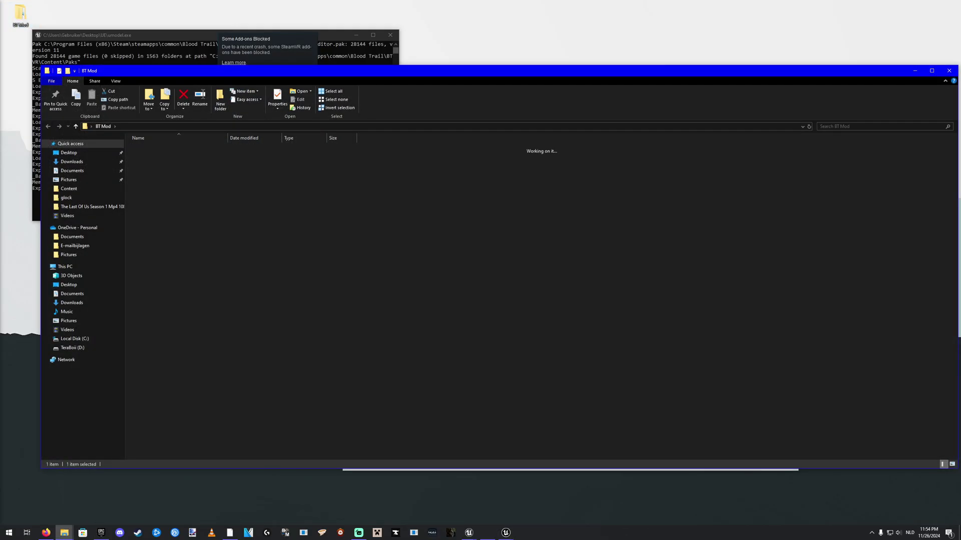
{"action": "double_click", "coordinate": [149, 148]}
{"action": "double_click", "coordinate": [149, 148]}
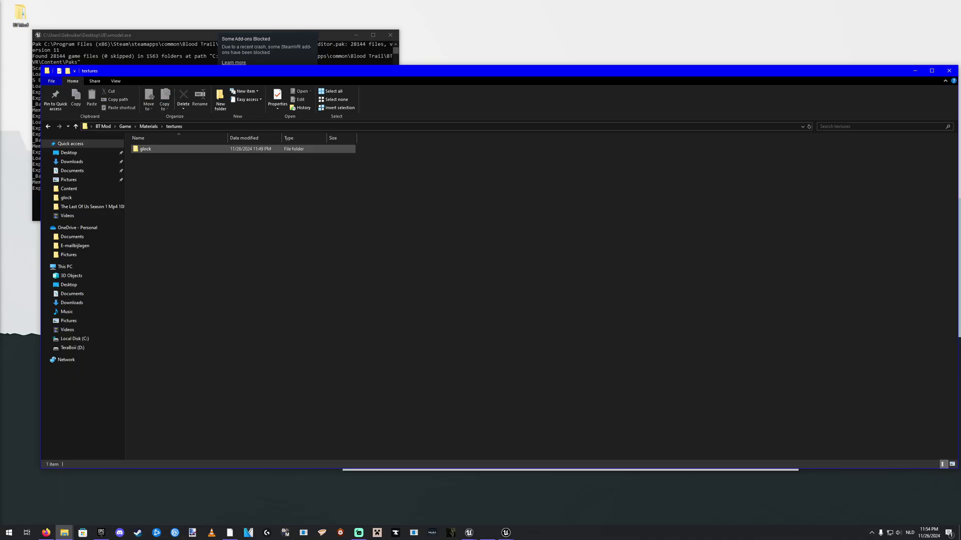
{"action": "double_click", "coordinate": [149, 149]}
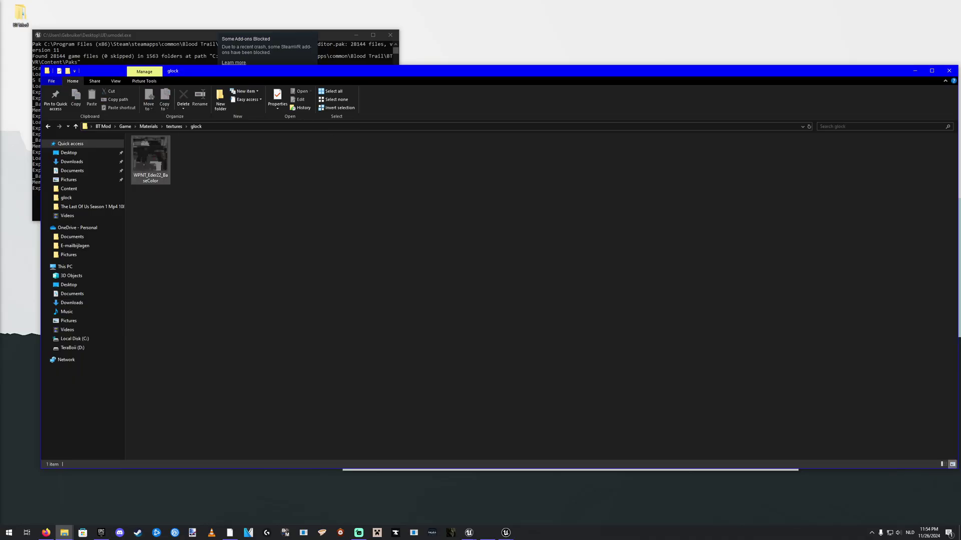
{"action": "left_click_drag", "start_coordinate": [150, 155], "coordinate": [570, 480]}
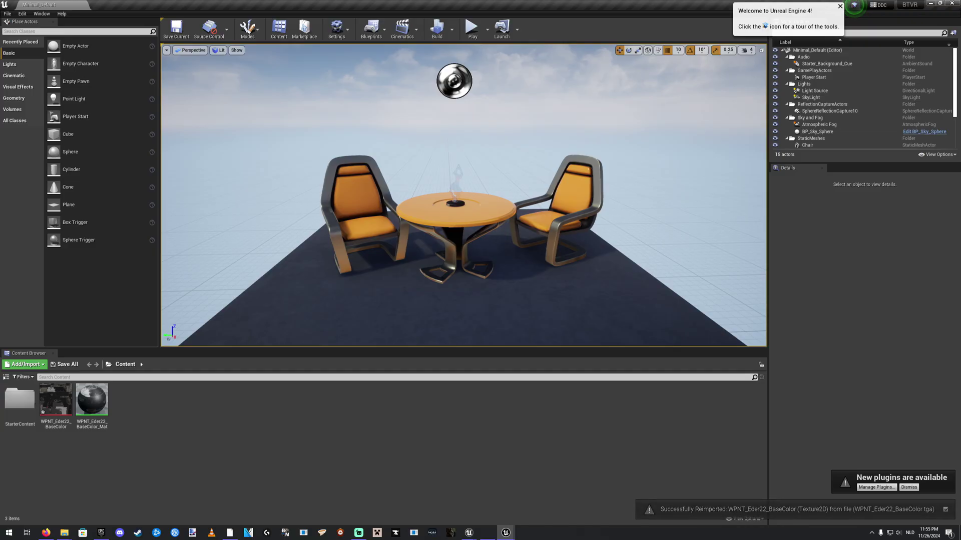
Step: Save the WPNT_Eder22_BaseColor texture asset and apply it to the table in the viewport
{"action": "mouse_move", "coordinate": [56, 401]}
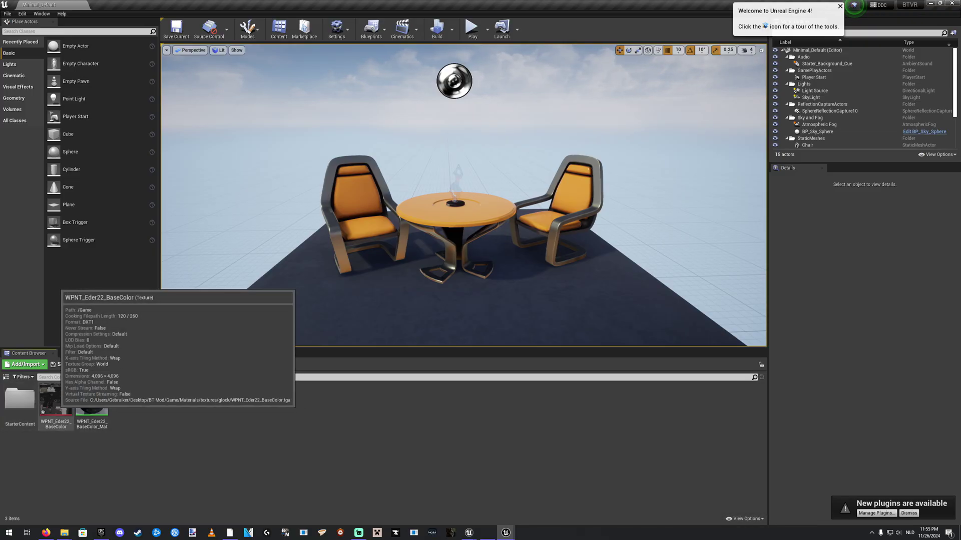
{"action": "scroll", "coordinate": [463, 195], "scroll_direction": "down", "scroll_amount": 4}
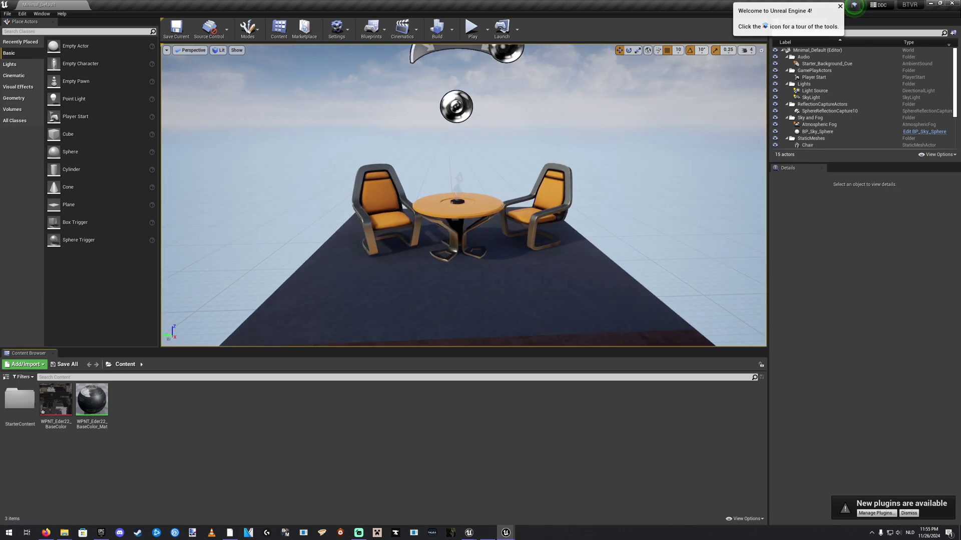
{"action": "right_click", "coordinate": [55, 400]}
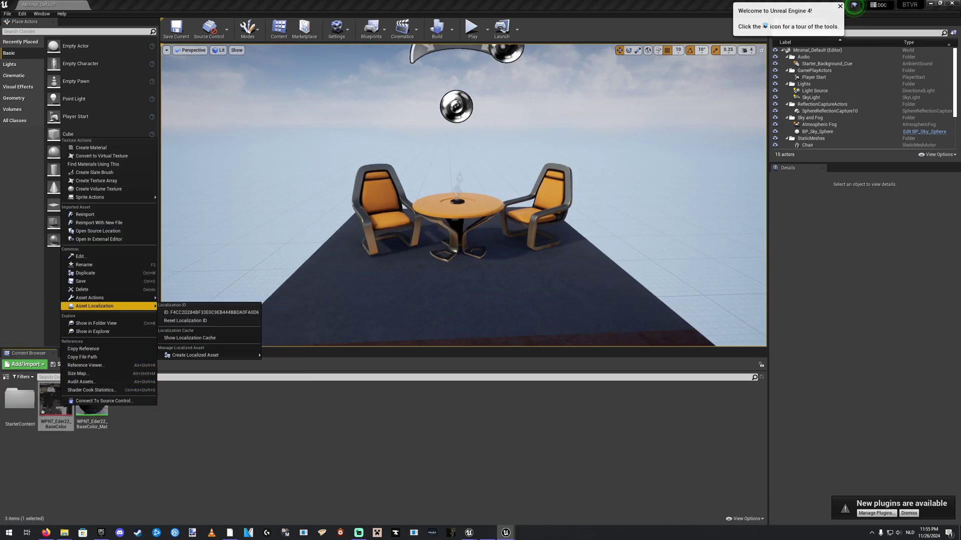
{"action": "left_click", "coordinate": [81, 281]}
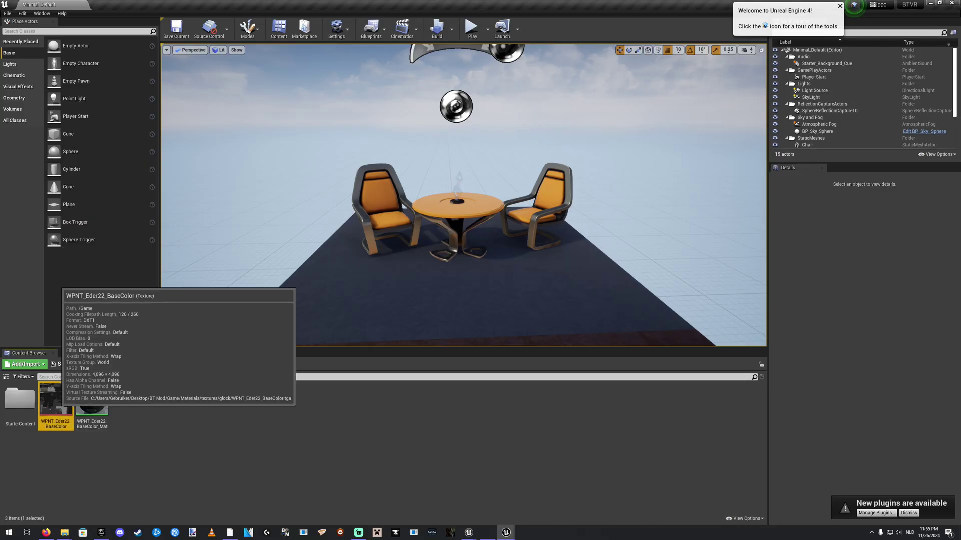
{"action": "left_click_drag", "start_coordinate": [55, 401], "coordinate": [453, 221]}
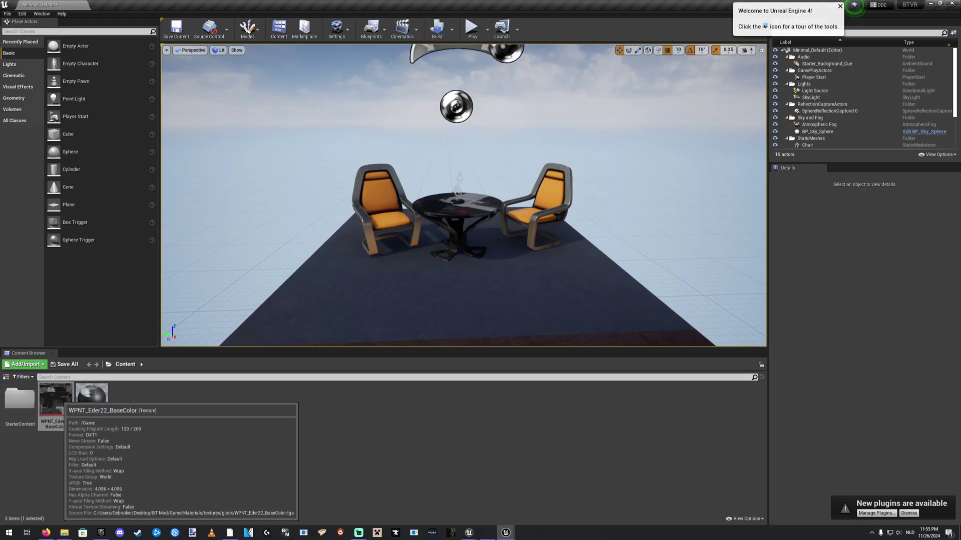
Step: Cook the BTVR project's content for Windows
{"action": "right_click", "coordinate": [59, 399]}
{"action": "left_click", "coordinate": [182, 449]}
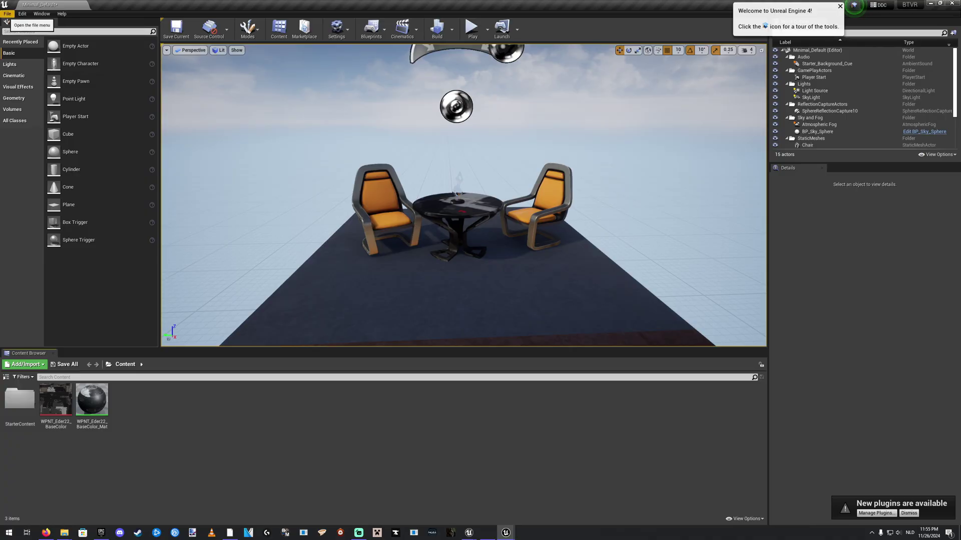
{"action": "left_click", "coordinate": [8, 14]}
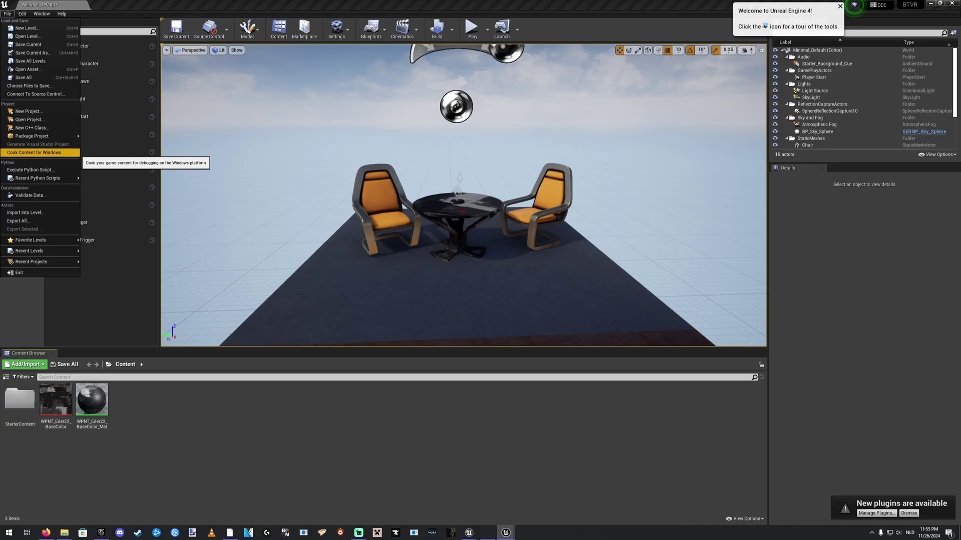
{"action": "left_click", "coordinate": [34, 152]}
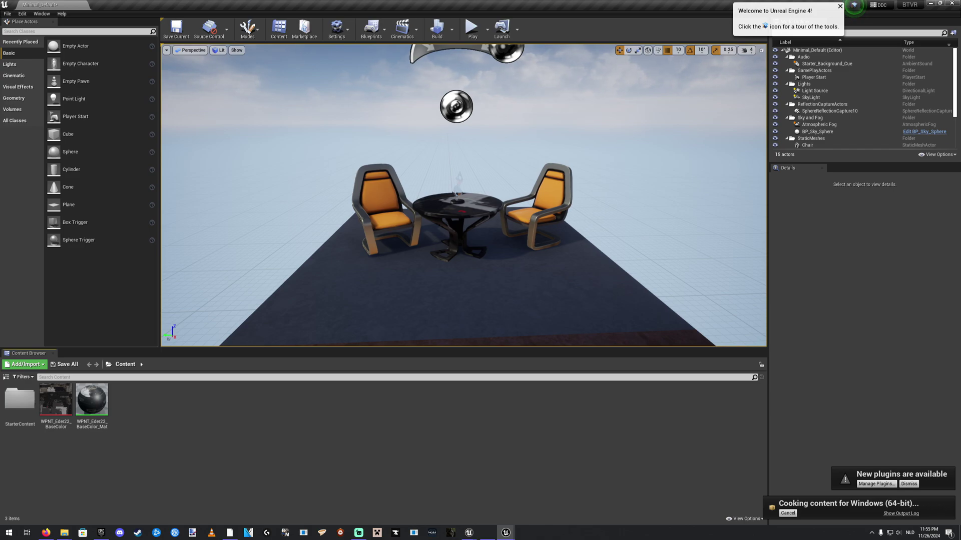
Step: Open a File Explorer window and go to the cooked output in Documents, Unreal Projects, BTVR, Saved, Cooked, WindowsNoEditor, BTVR, Content
{"action": "key", "text": "super+e"}
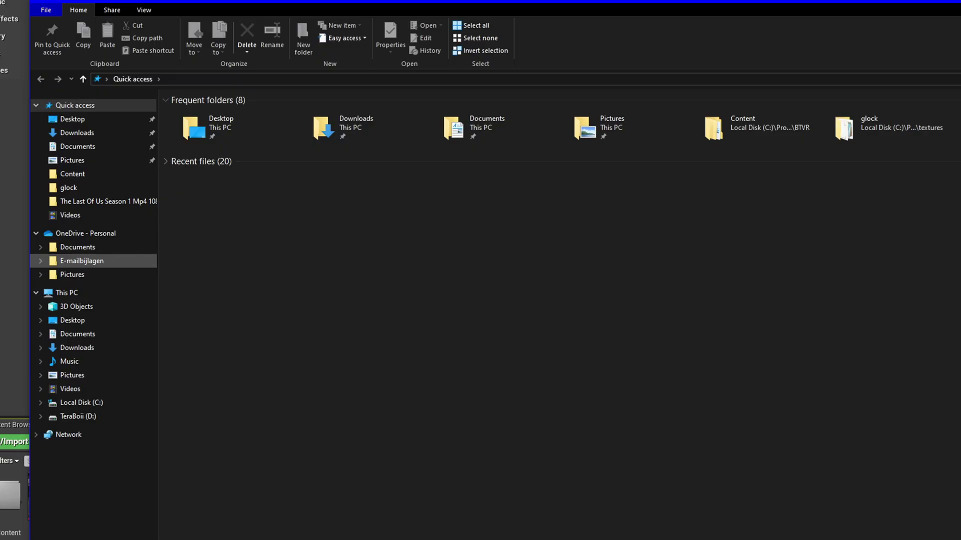
{"action": "left_click", "coordinate": [78, 335]}
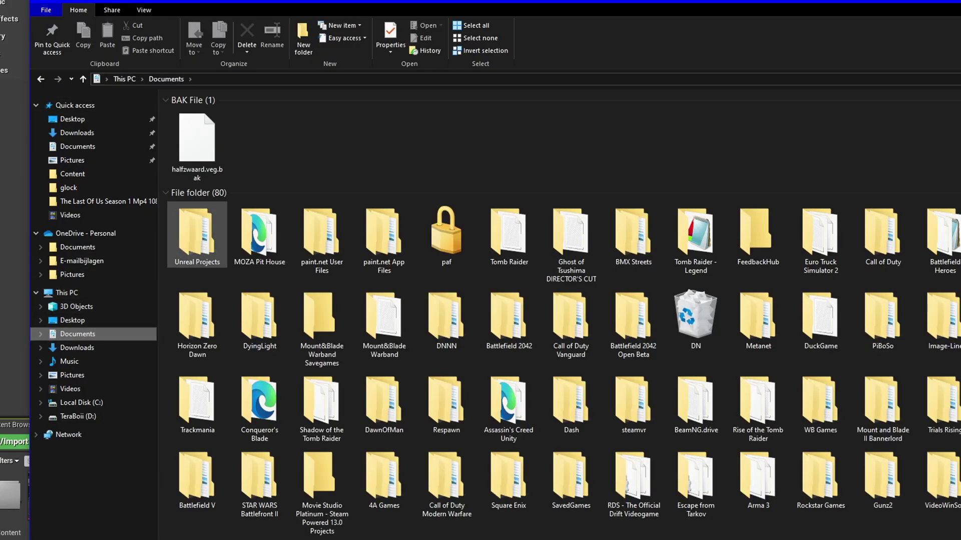
{"action": "double_click", "coordinate": [196, 233]}
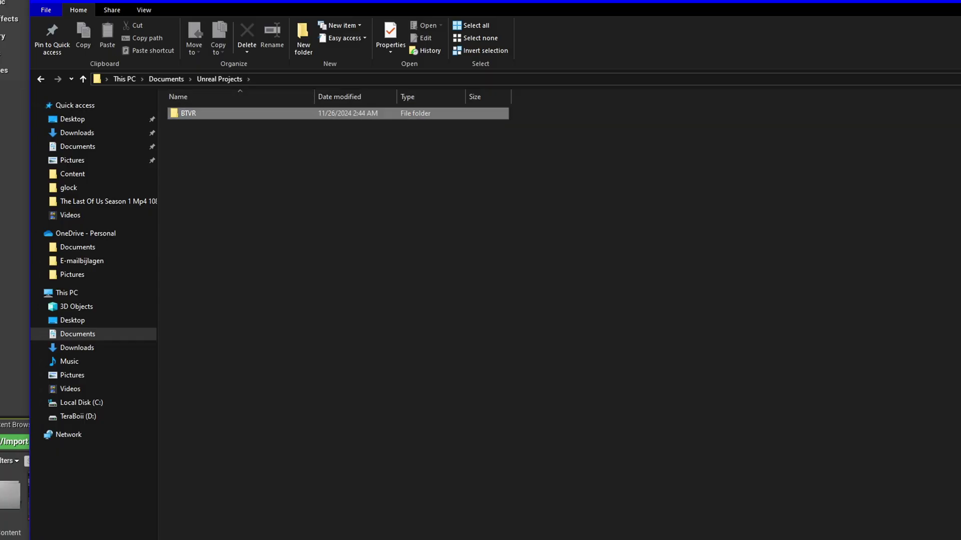
{"action": "double_click", "coordinate": [191, 113]}
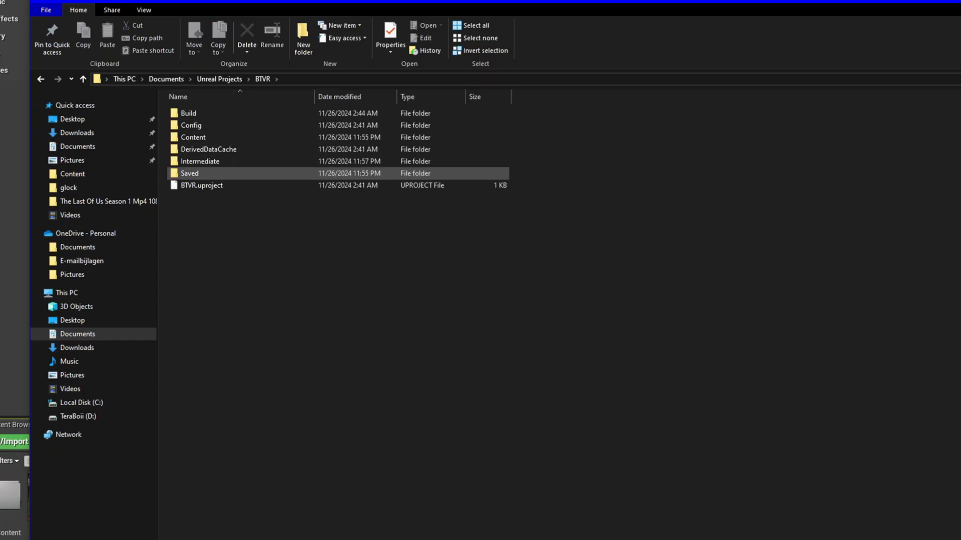
{"action": "double_click", "coordinate": [190, 173]}
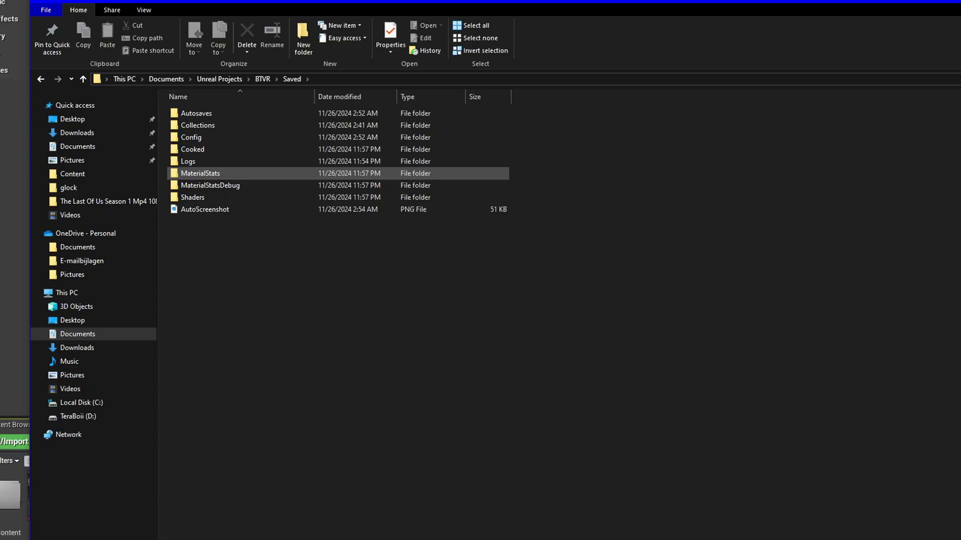
{"action": "double_click", "coordinate": [193, 149]}
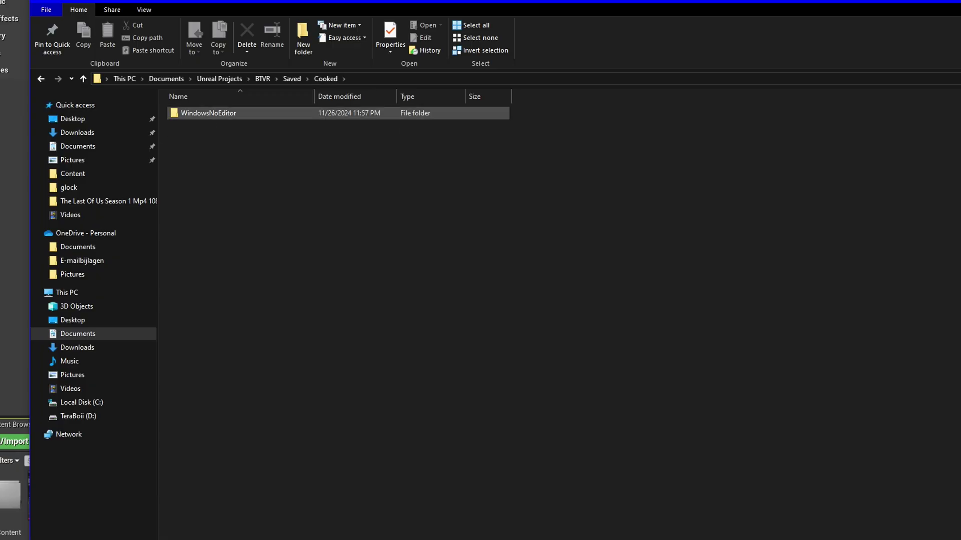
{"action": "double_click", "coordinate": [200, 113]}
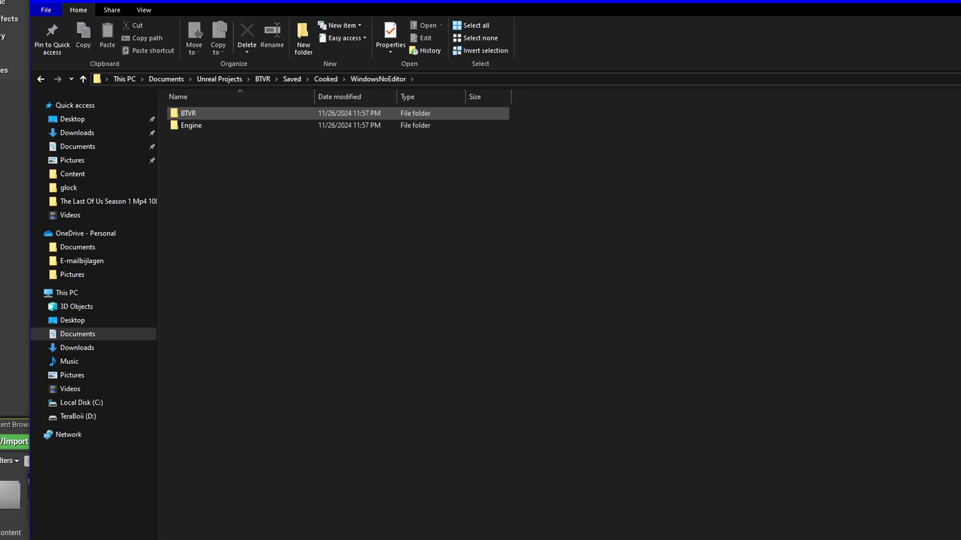
{"action": "double_click", "coordinate": [190, 113]}
{"action": "double_click", "coordinate": [193, 113]}
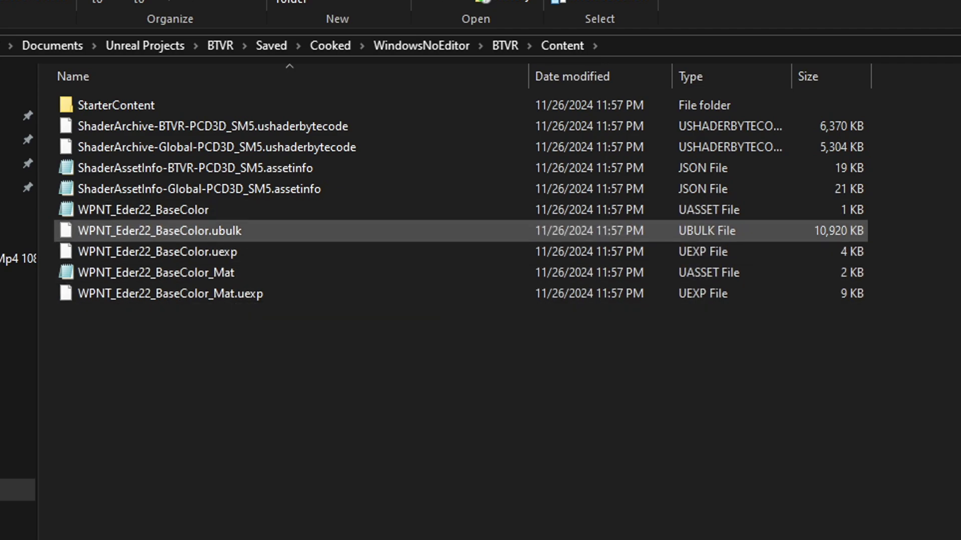
Step: Cut the cooked WPNT_Eder22_BaseColor uasset, ubulk and uexp files, leaving out the material files
{"action": "left_click", "coordinate": [143, 211]}
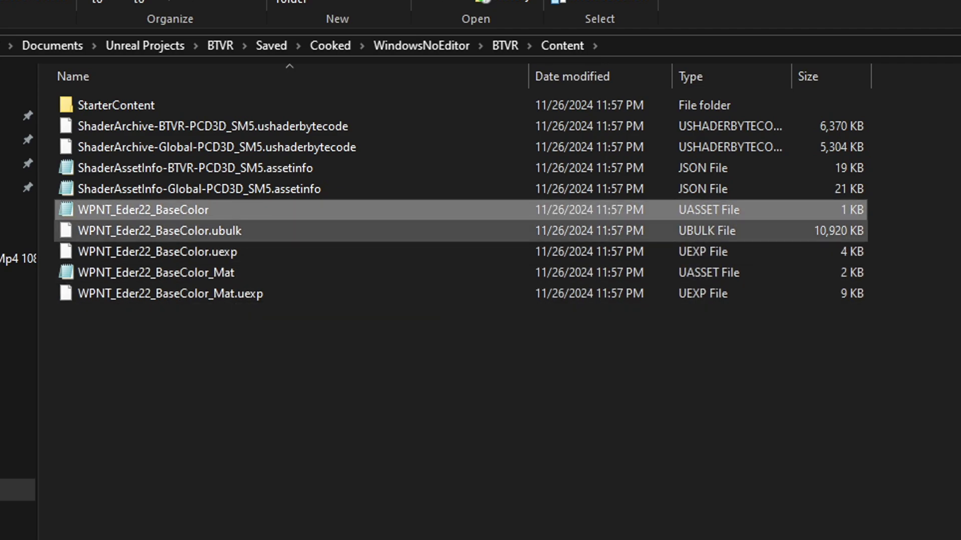
{"action": "left_click", "coordinate": [160, 231], "text": "ctrl"}
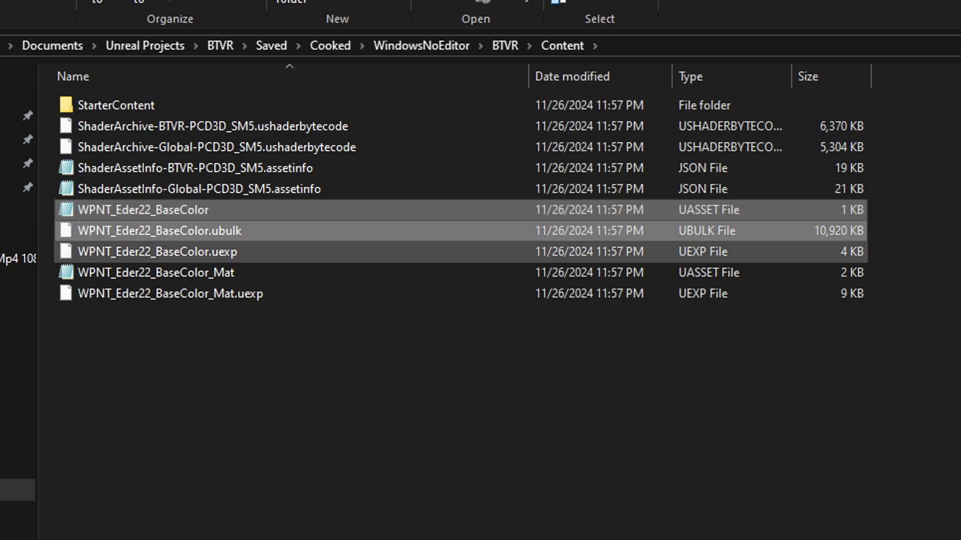
{"action": "left_click", "coordinate": [160, 252], "text": "ctrl"}
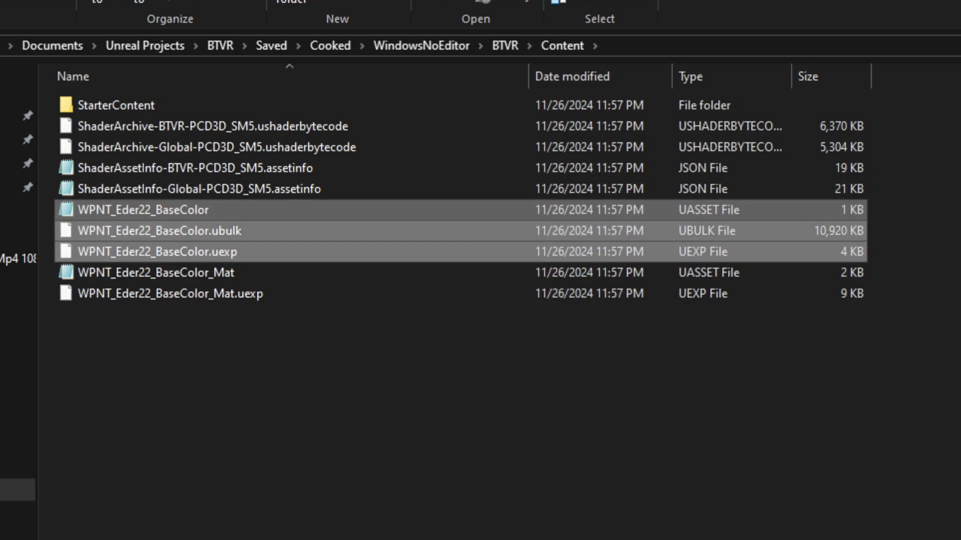
{"action": "right_click", "coordinate": [486, 225]}
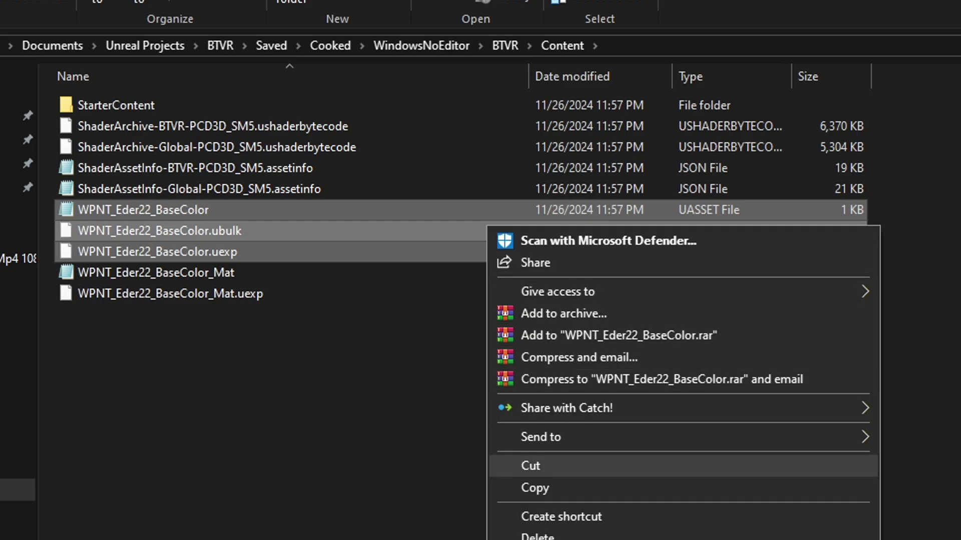
{"action": "left_click", "coordinate": [530, 466]}
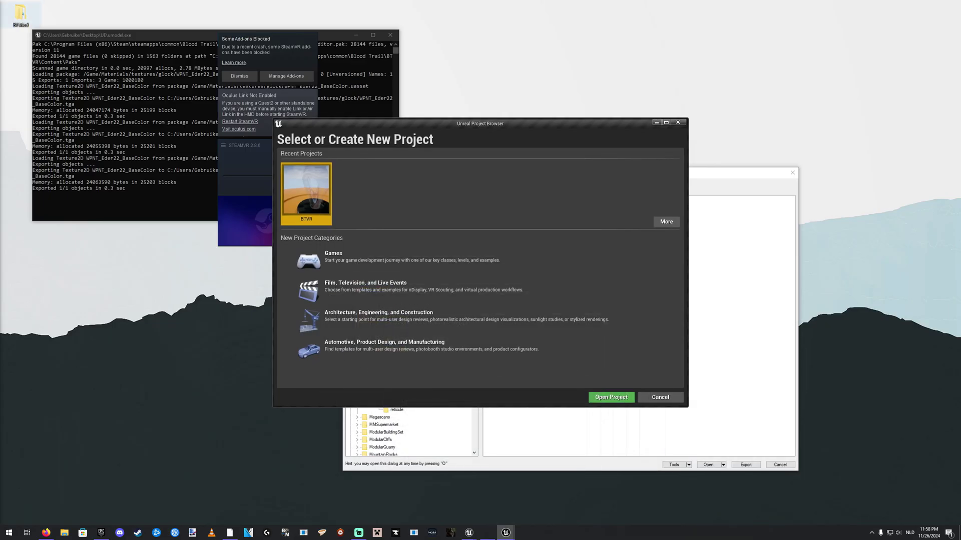
Step: Open the BT Mod folder on the desktop and go through Game, Materials and textures to the glock folder
{"action": "double_click", "coordinate": [20, 14]}
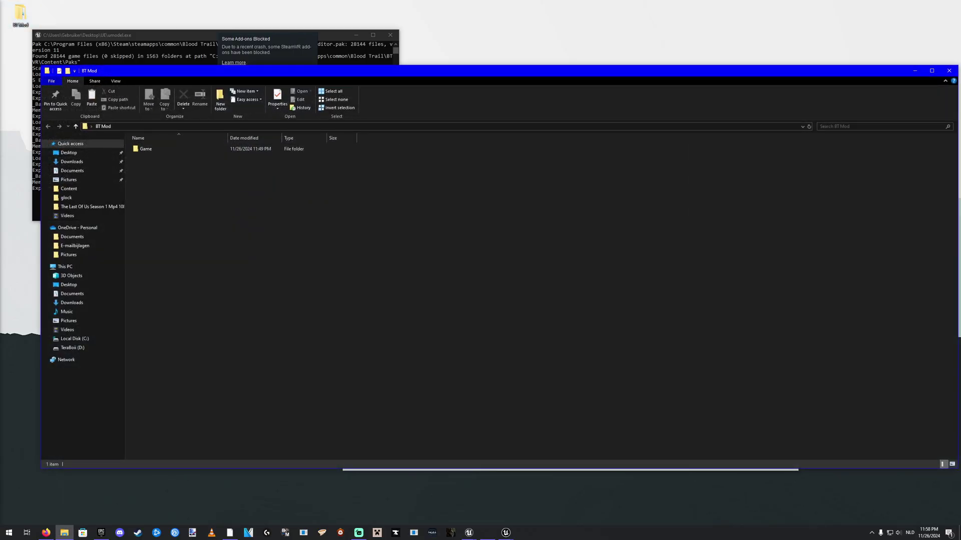
{"action": "double_click", "coordinate": [147, 149]}
{"action": "double_click", "coordinate": [147, 149]}
{"action": "double_click", "coordinate": [149, 150]}
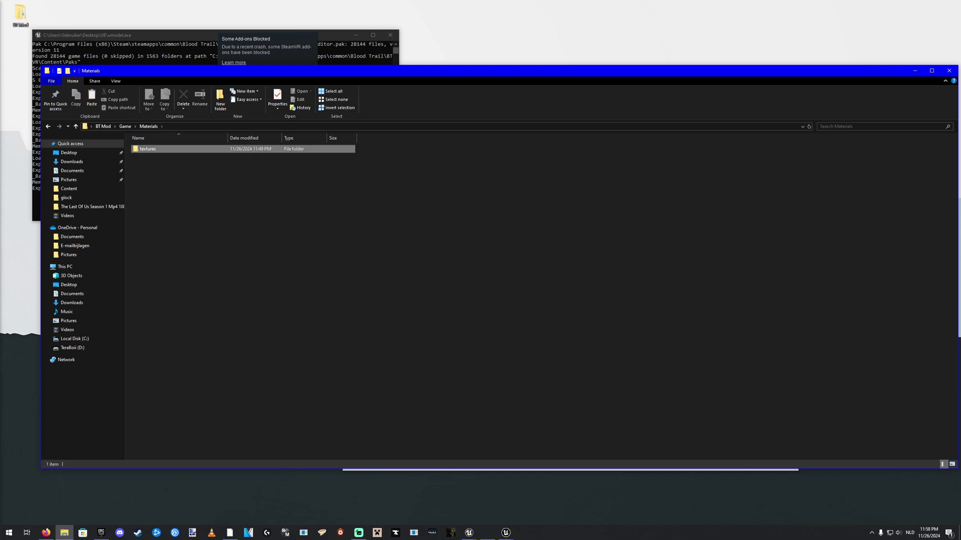
{"action": "double_click", "coordinate": [150, 149]}
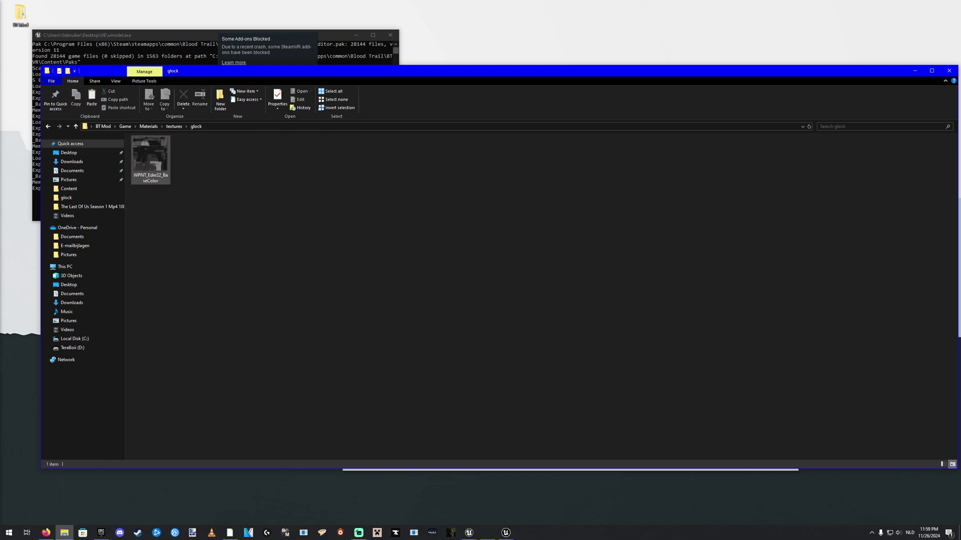
Step: Delete the WPNT_Eder22_BaseColor image from the glock folder and paste the three cooked texture files in its place
{"action": "left_click", "coordinate": [150, 153]}
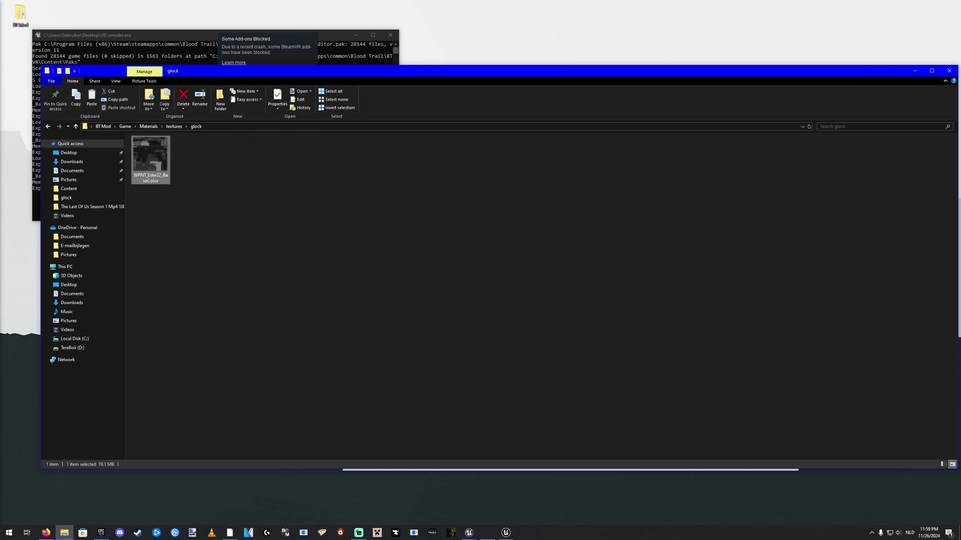
{"action": "key", "text": "Delete"}
{"action": "key", "text": "ctrl+v"}
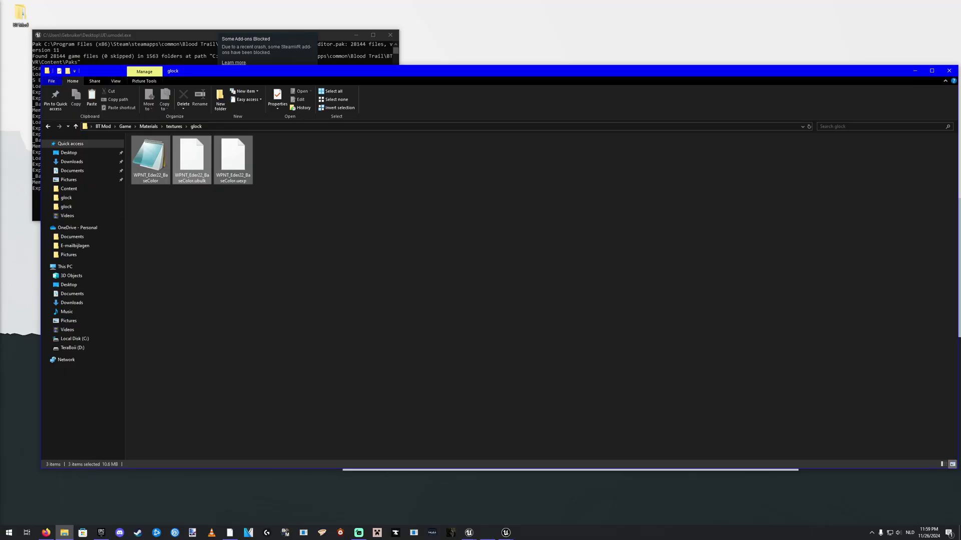
{"action": "left_click", "coordinate": [400, 250]}
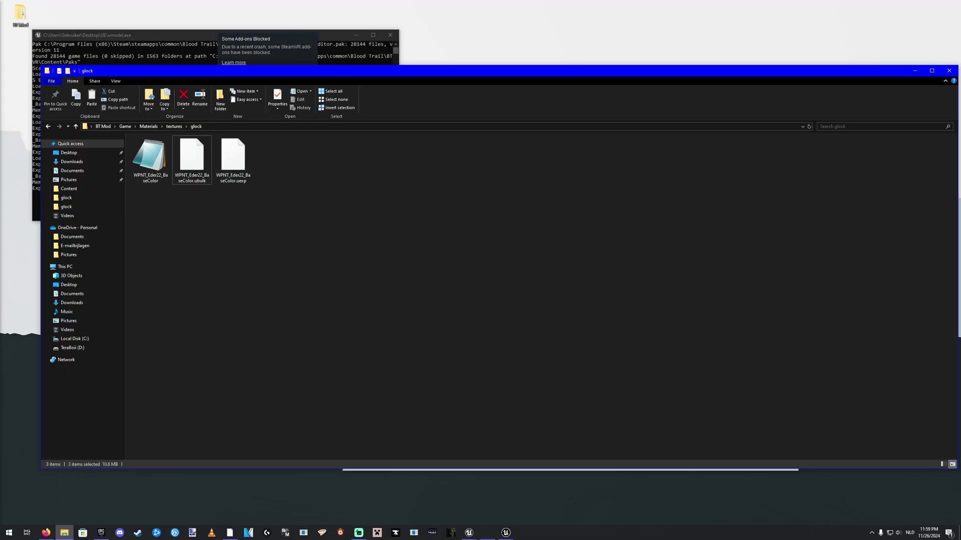
Step: Return to the BT Mod folder, open Game, and cut the Materials folder
{"action": "key", "text": "alt+Left"}
{"action": "key", "text": "alt+Left"}
{"action": "key", "text": "alt+Left"}
{"action": "key", "text": "alt+Left"}
{"action": "left_click", "coordinate": [401, 250]}
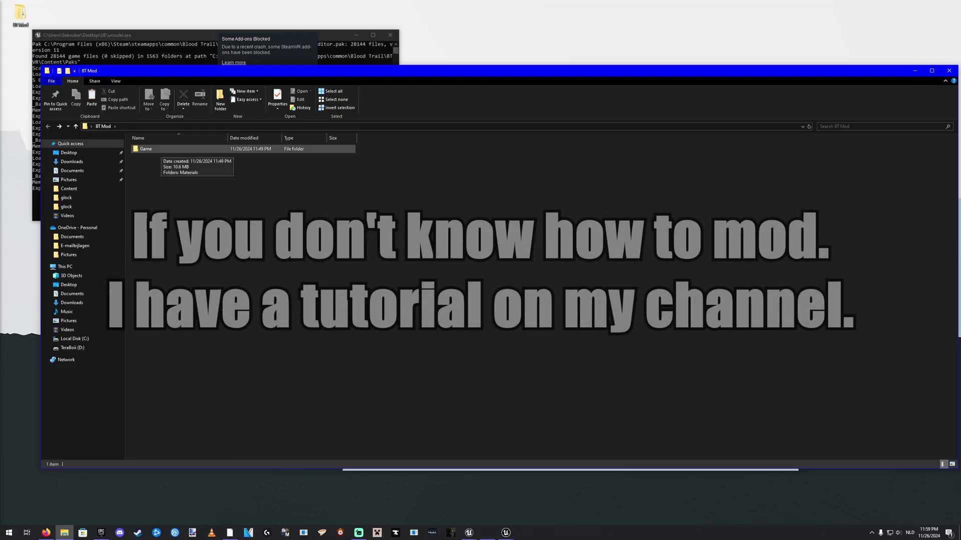
{"action": "double_click", "coordinate": [161, 149]}
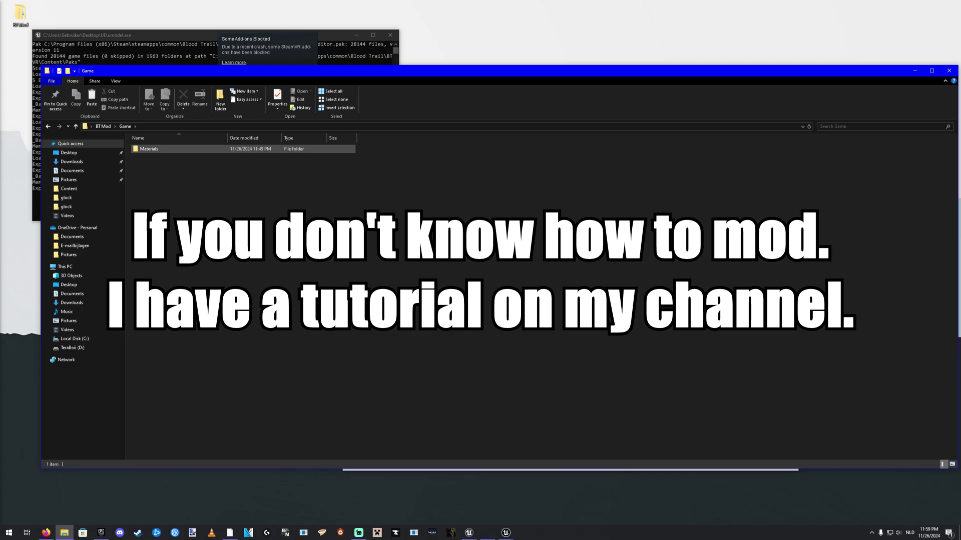
{"action": "left_click", "coordinate": [160, 149]}
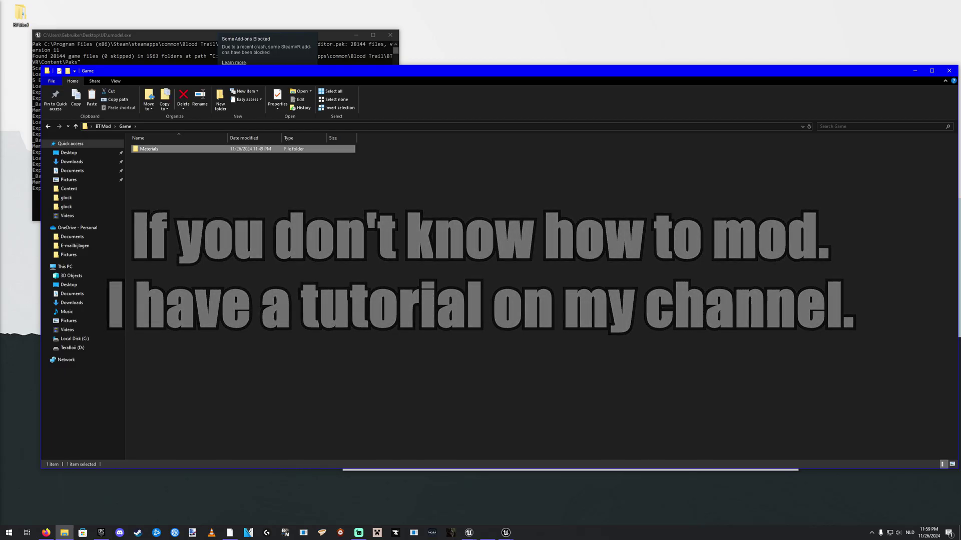
{"action": "right_click", "coordinate": [163, 150]}
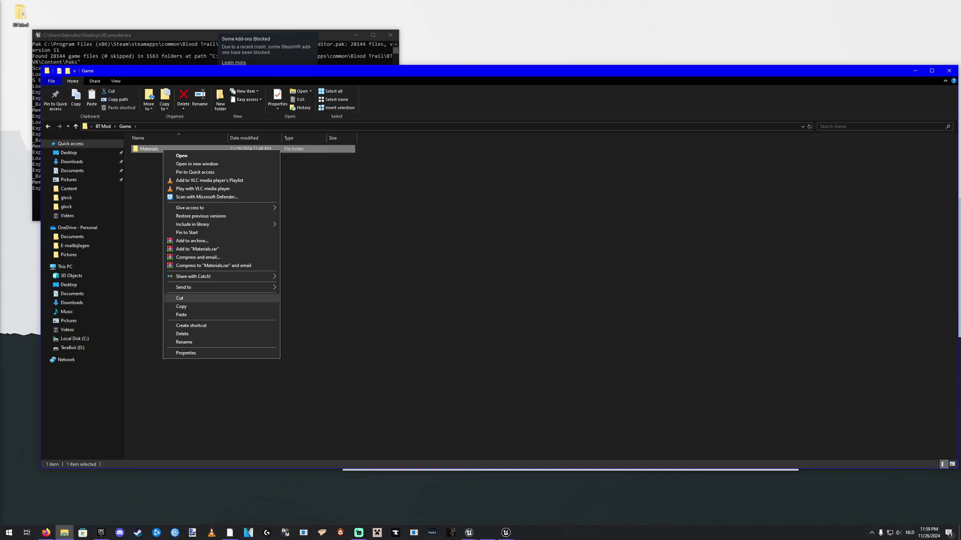
{"action": "left_click", "coordinate": [179, 298]}
Step: Go to Blood Trail's BTVR Content folder on Local Disk (C:), through Program Files (x86), Steam, steamapps and common
{"action": "left_click", "coordinate": [74, 339]}
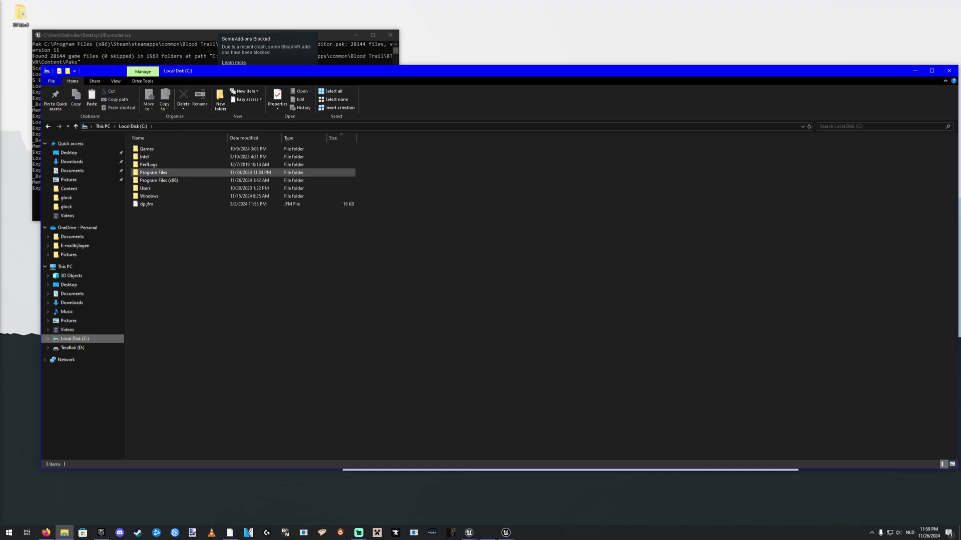
{"action": "double_click", "coordinate": [158, 181]}
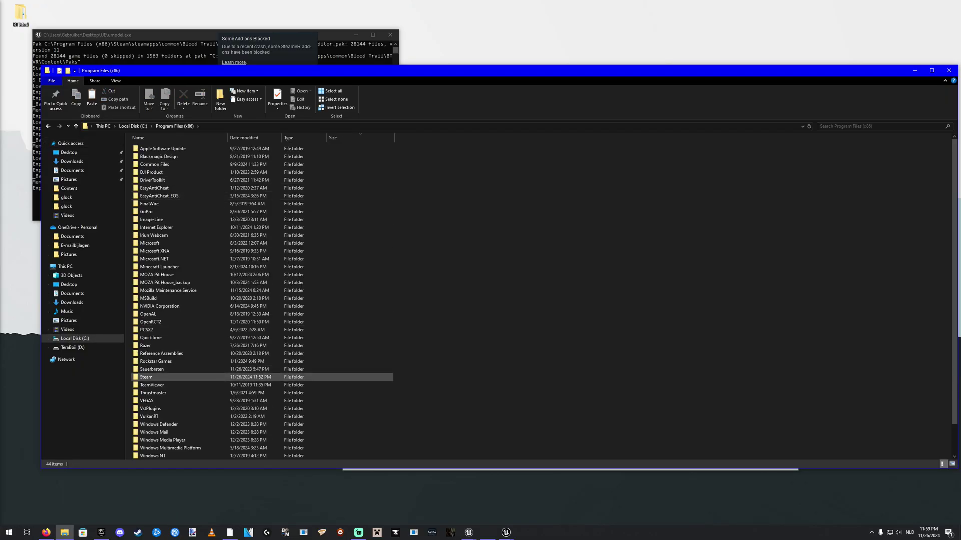
{"action": "double_click", "coordinate": [150, 378]}
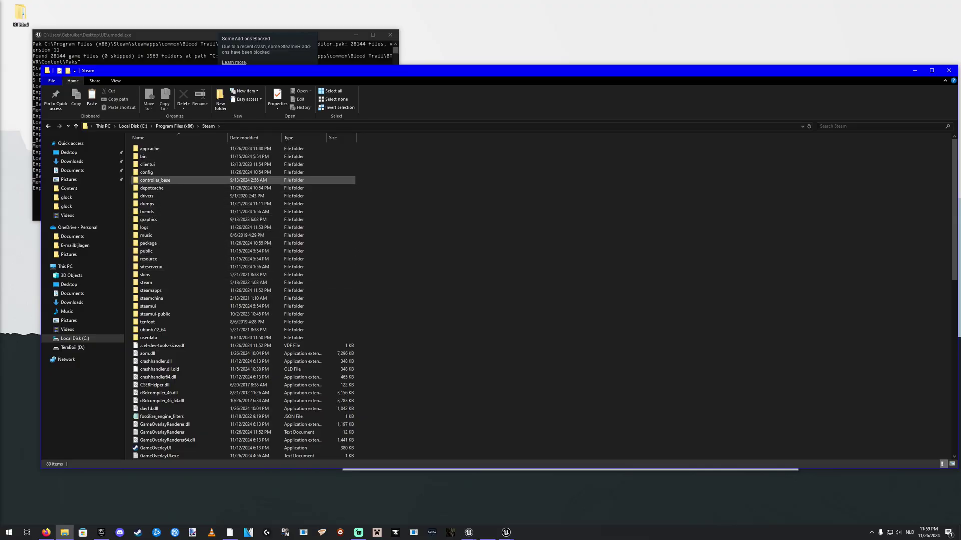
{"action": "double_click", "coordinate": [151, 290]}
{"action": "left_click", "coordinate": [149, 150]}
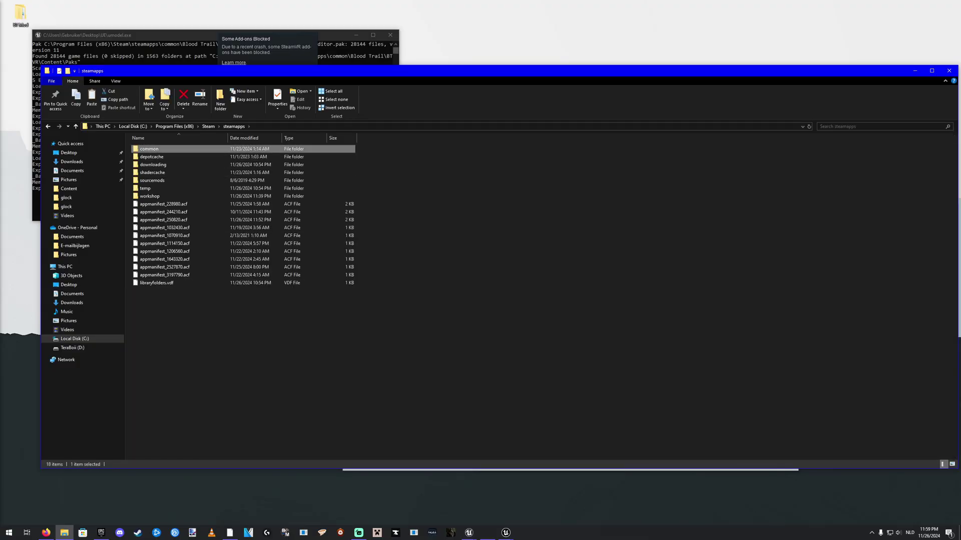
{"action": "double_click", "coordinate": [149, 149]}
{"action": "double_click", "coordinate": [150, 164]}
{"action": "double_click", "coordinate": [148, 150]}
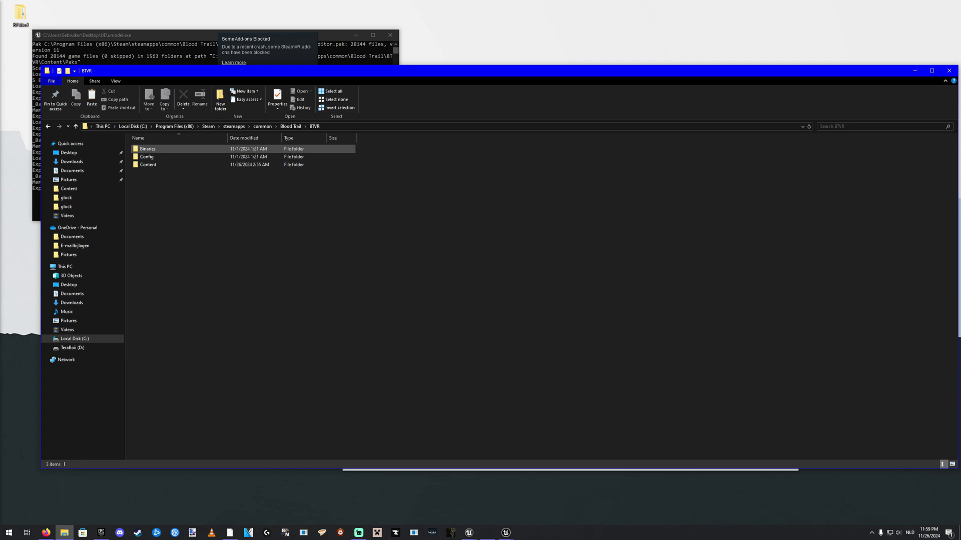
{"action": "key", "text": "Down"}
{"action": "key", "text": "Down"}
{"action": "key", "text": "Return"}
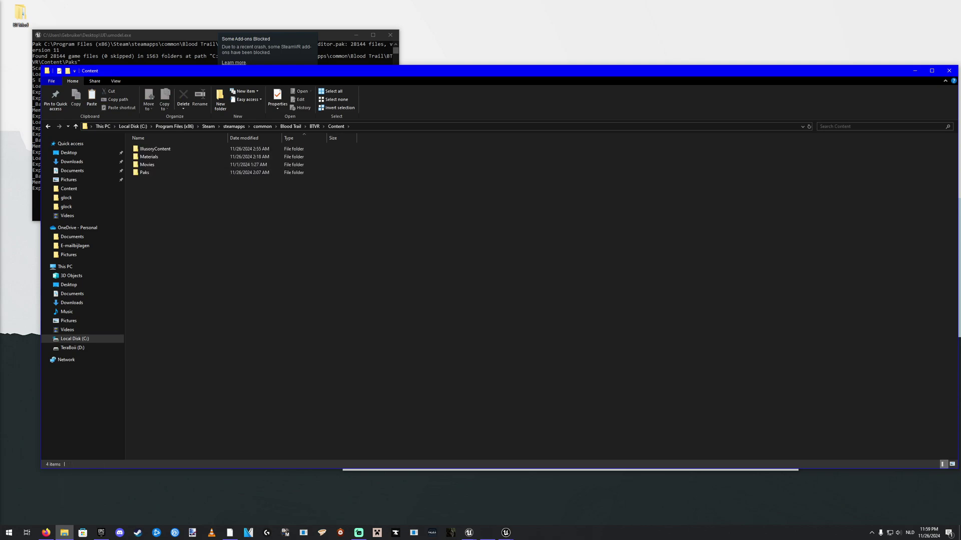
Step: Delete the existing Materials and IllusoryContent folders from the game's Content folder and paste in the modded Materials folder
{"action": "left_click", "coordinate": [149, 157]}
{"action": "key", "text": "Delete"}
{"action": "left_click", "coordinate": [155, 149]}
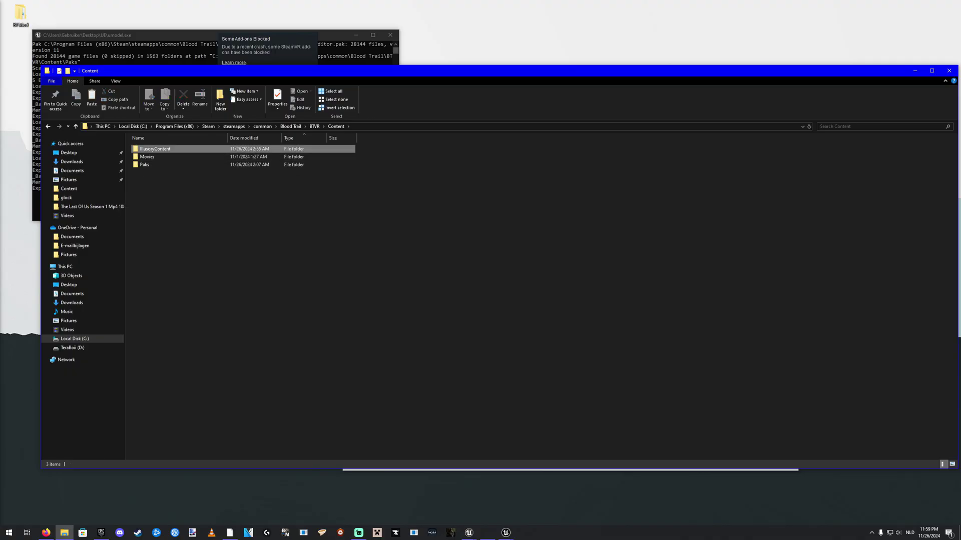
{"action": "key", "text": "Delete"}
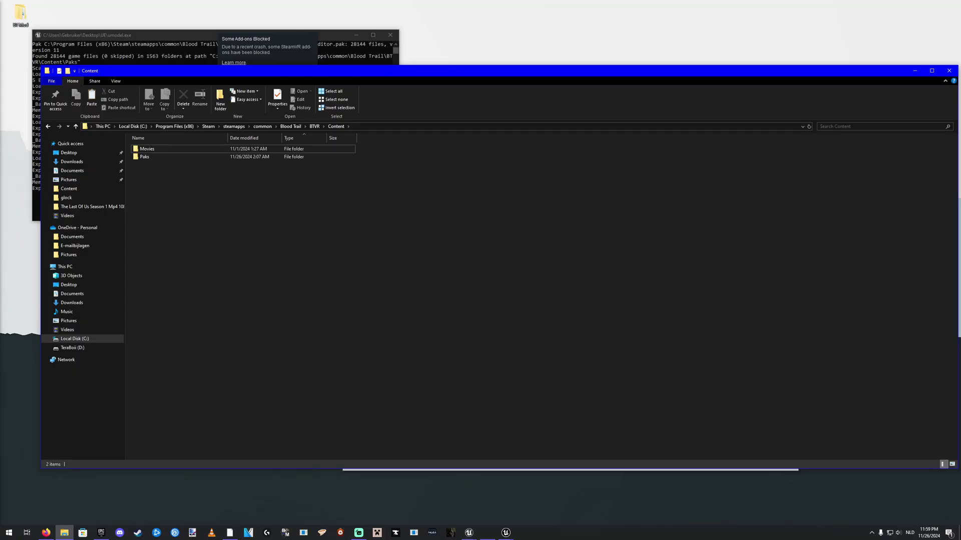
{"action": "key", "text": "ctrl+z"}
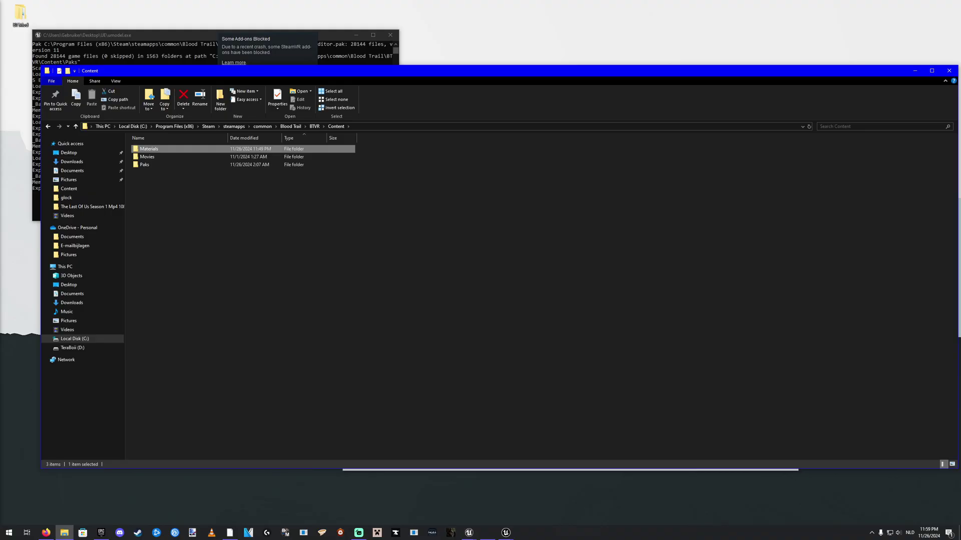
{"action": "left_click", "coordinate": [240, 225]}
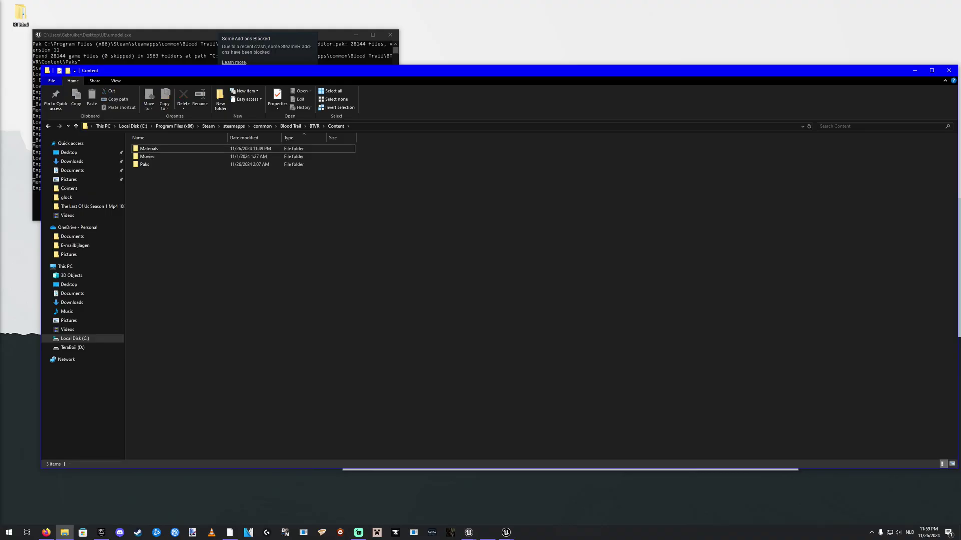